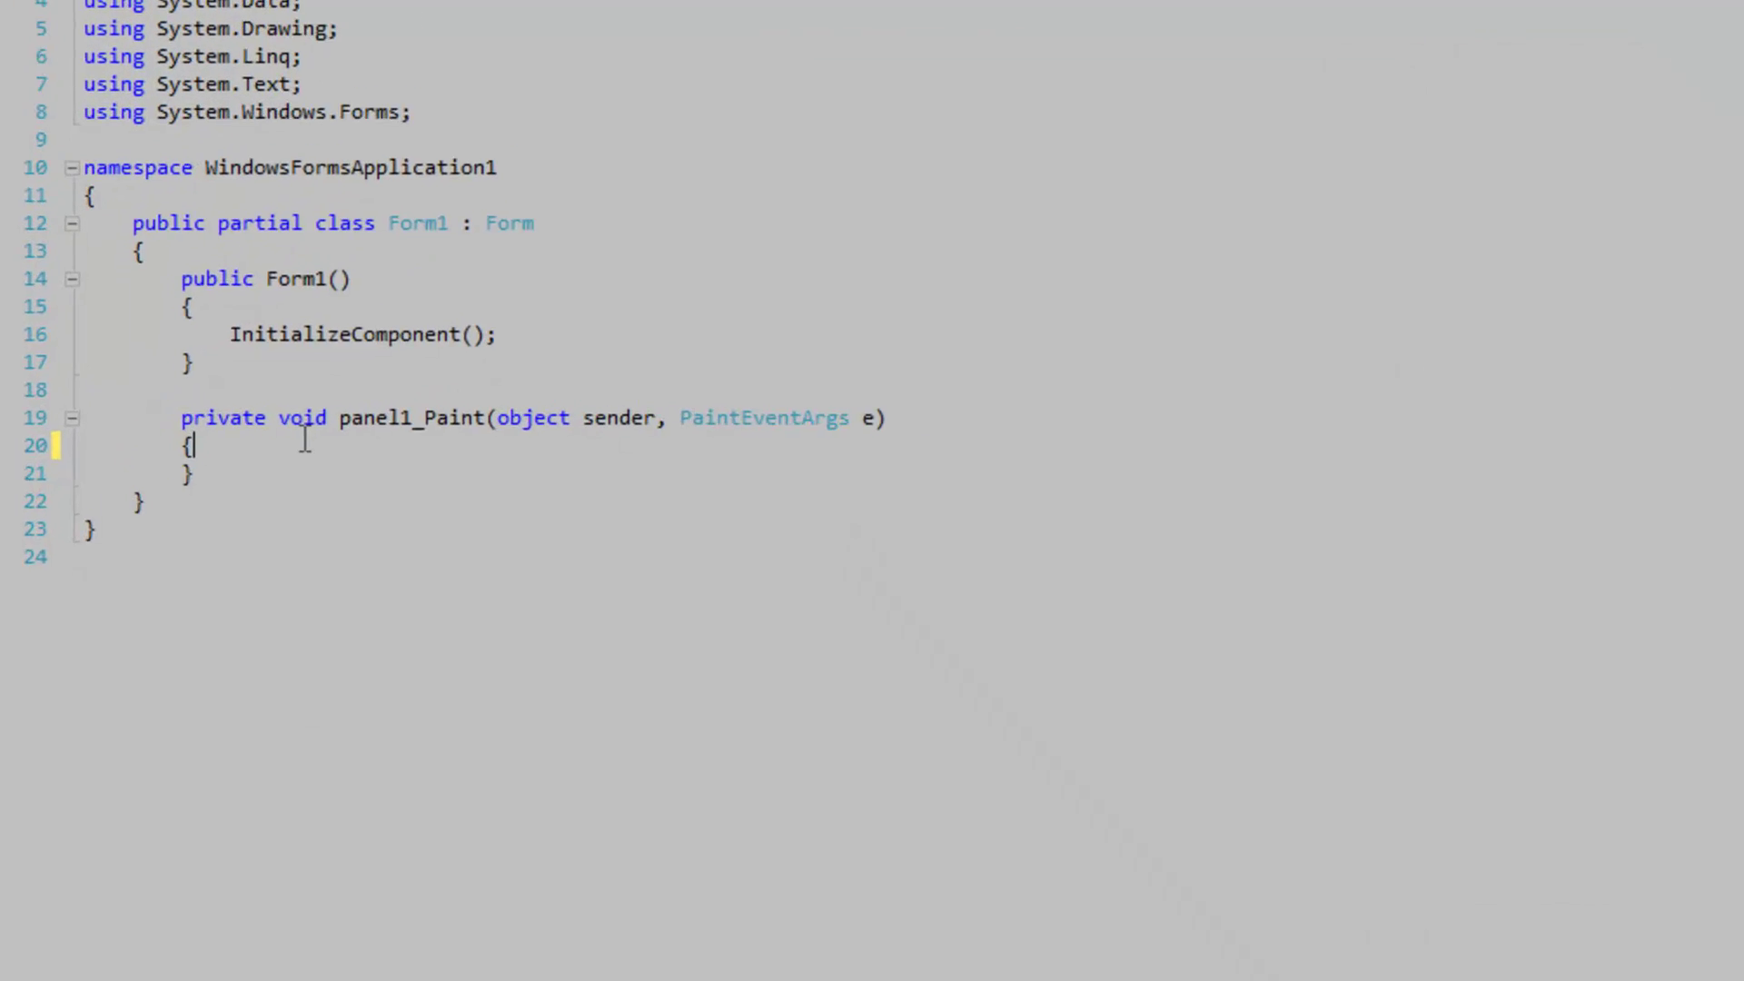
Add ControlPaint.DrawBorder3D(e.Graphics, panel1.ClientRectangle) to panel1_Paint and run the form.
key("Return")
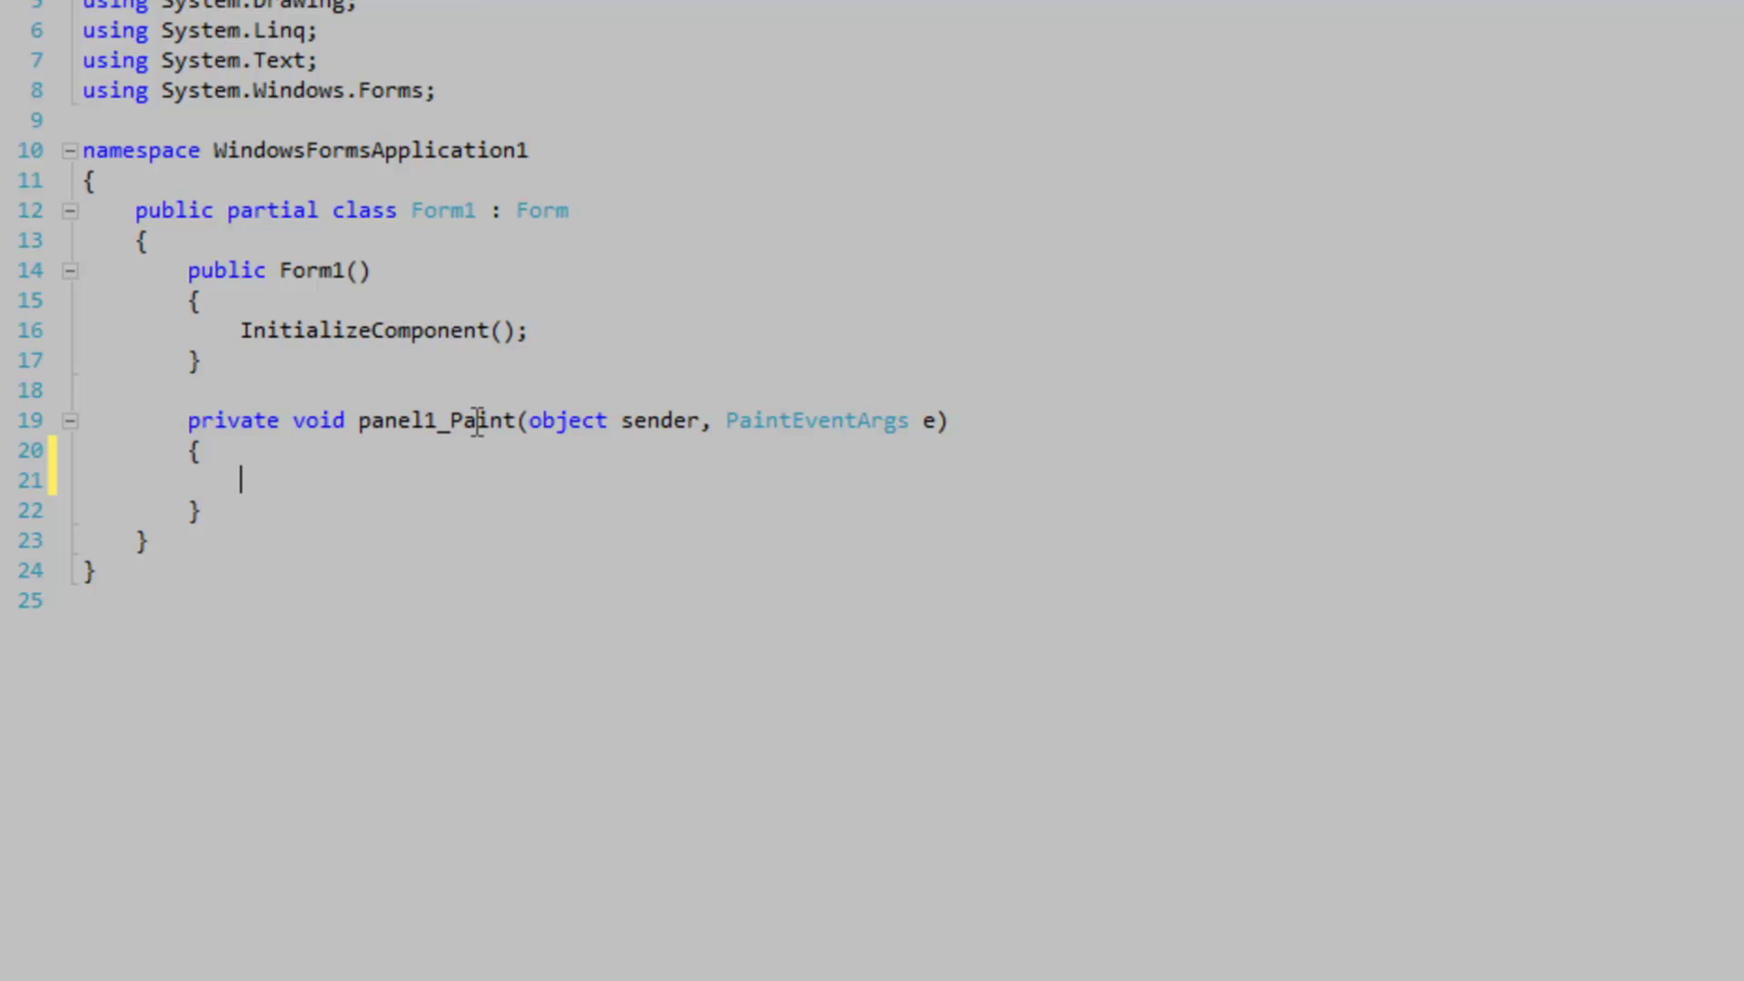
type("Control")
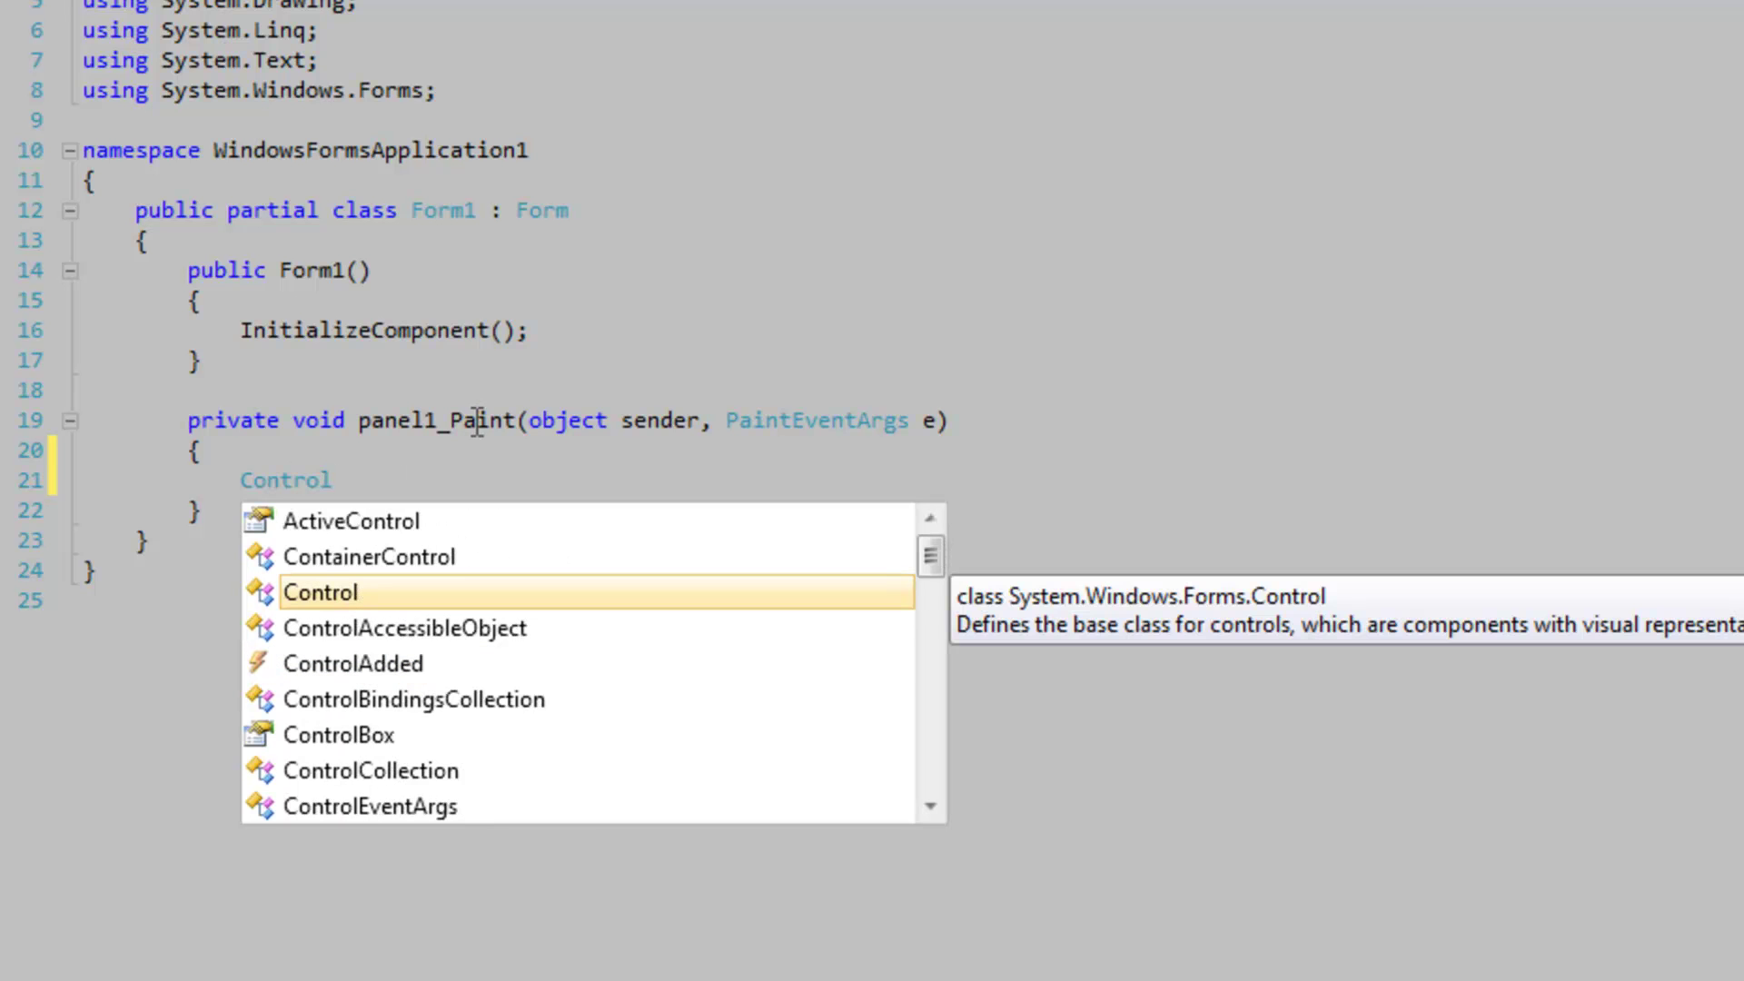
type("Pa")
key("Tab")
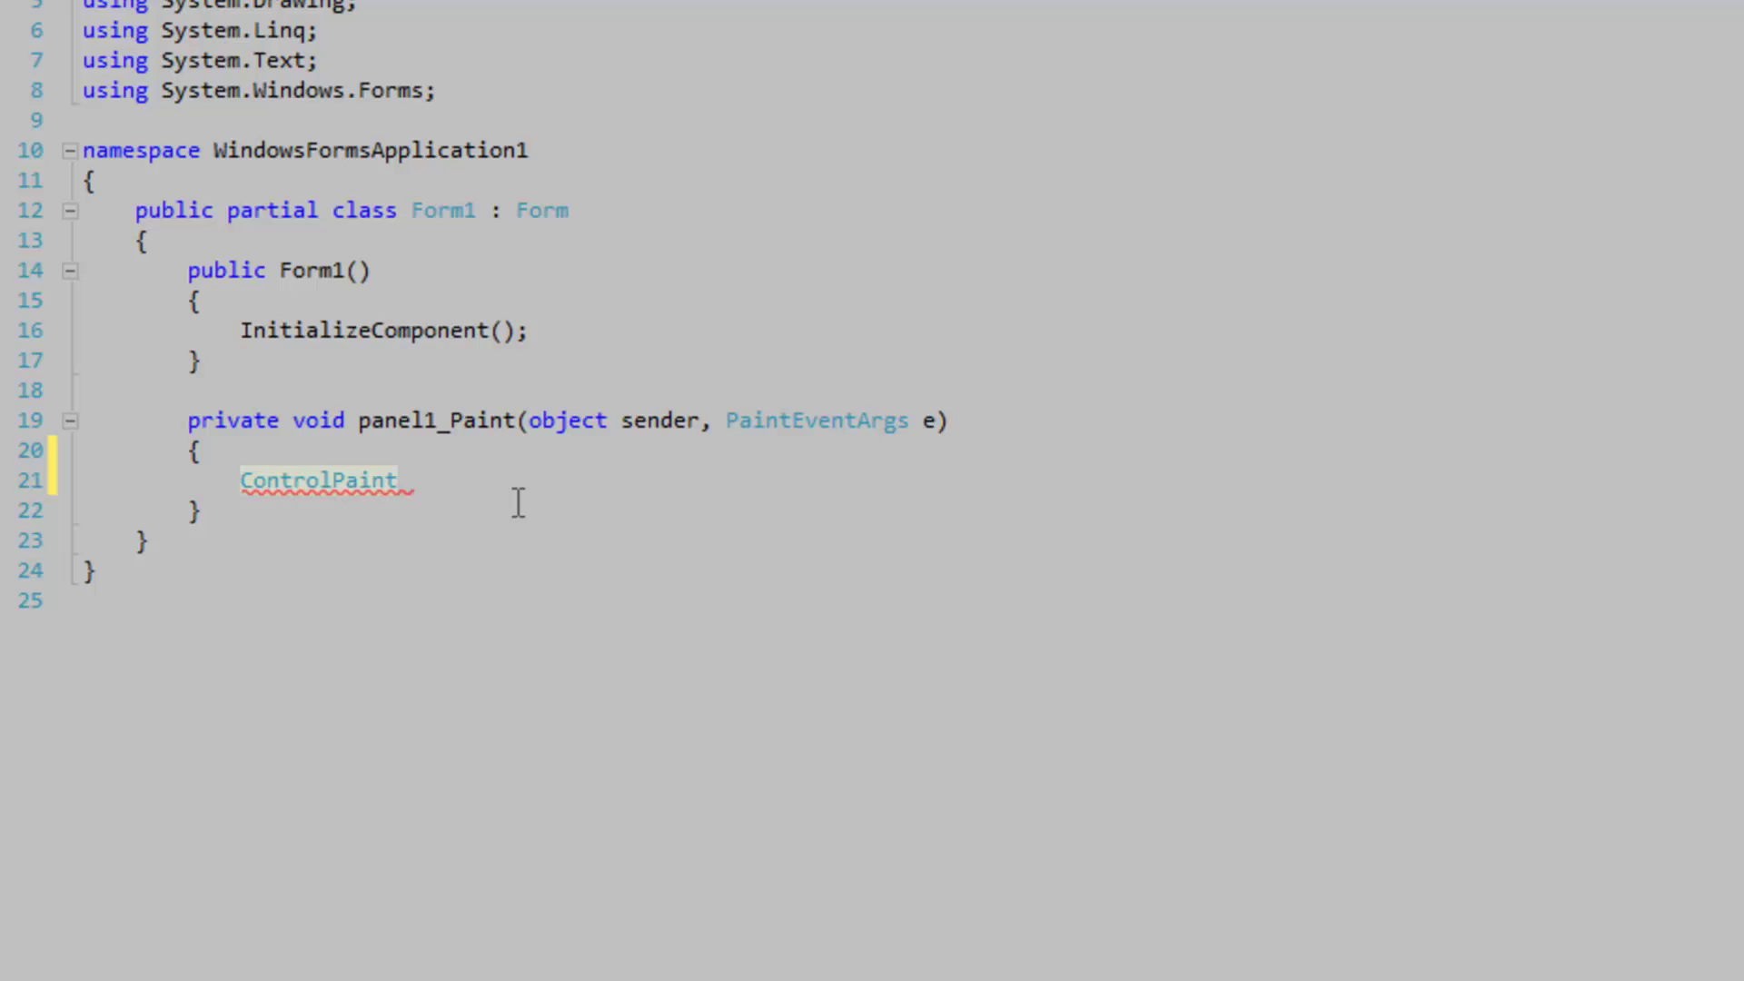
type(".D")
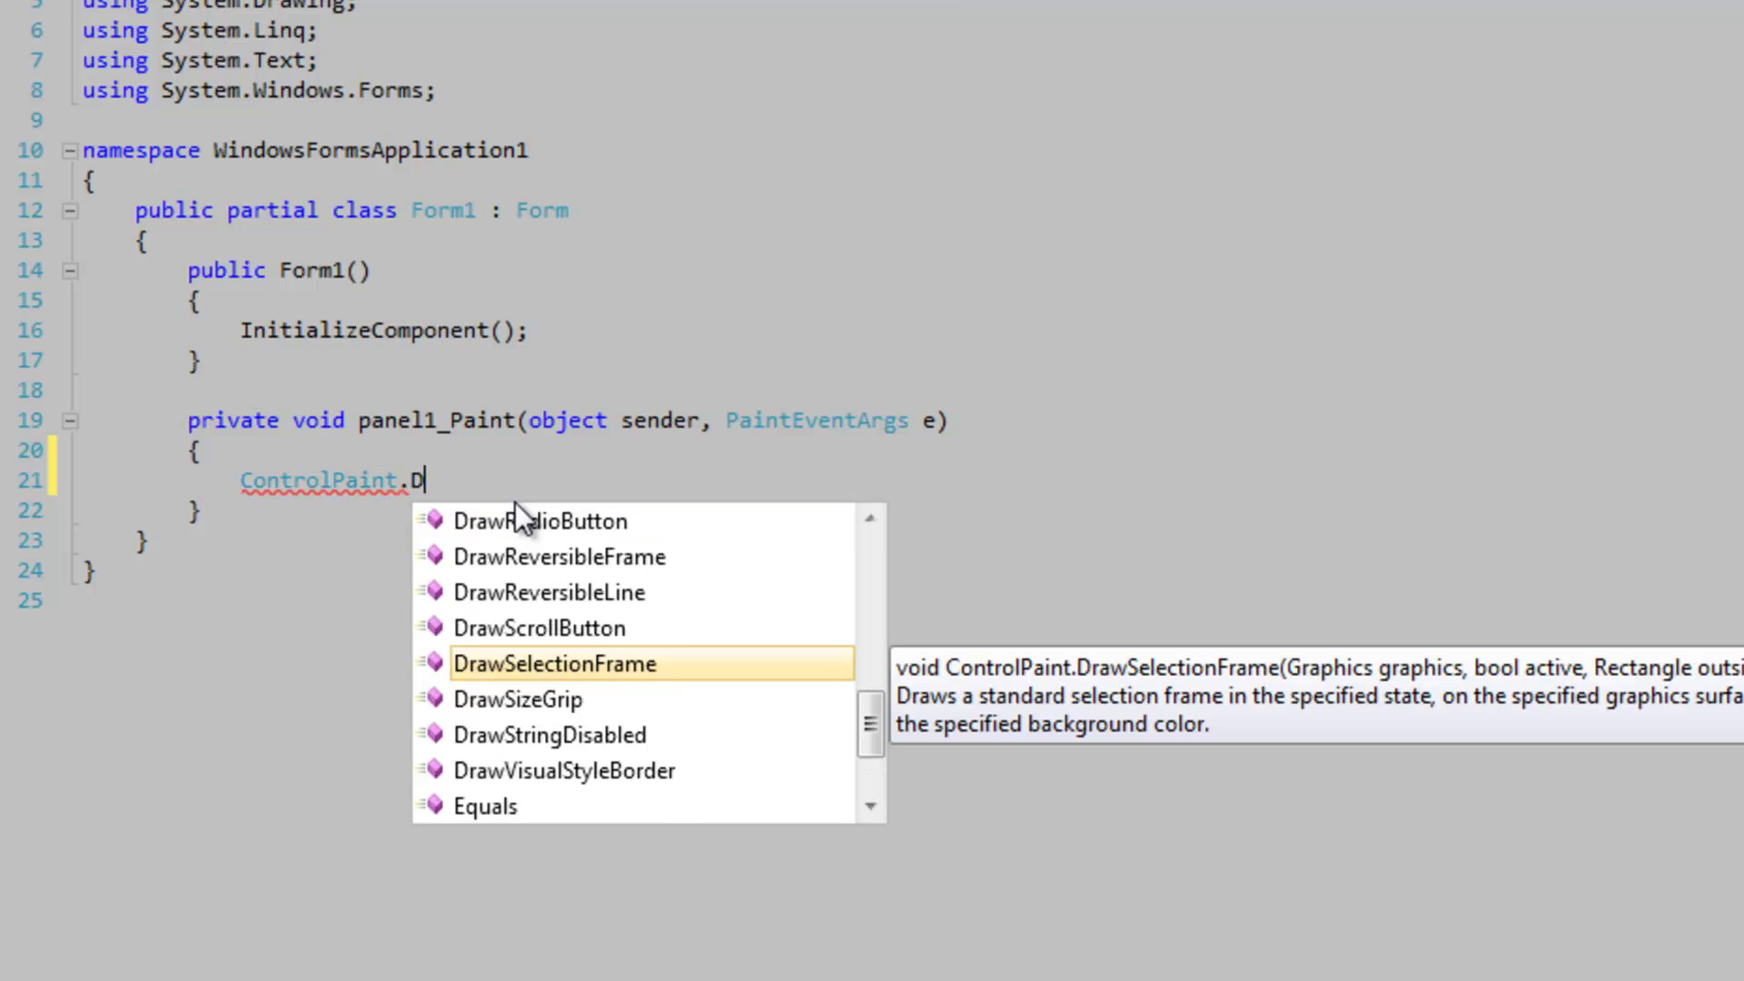
type("raw")
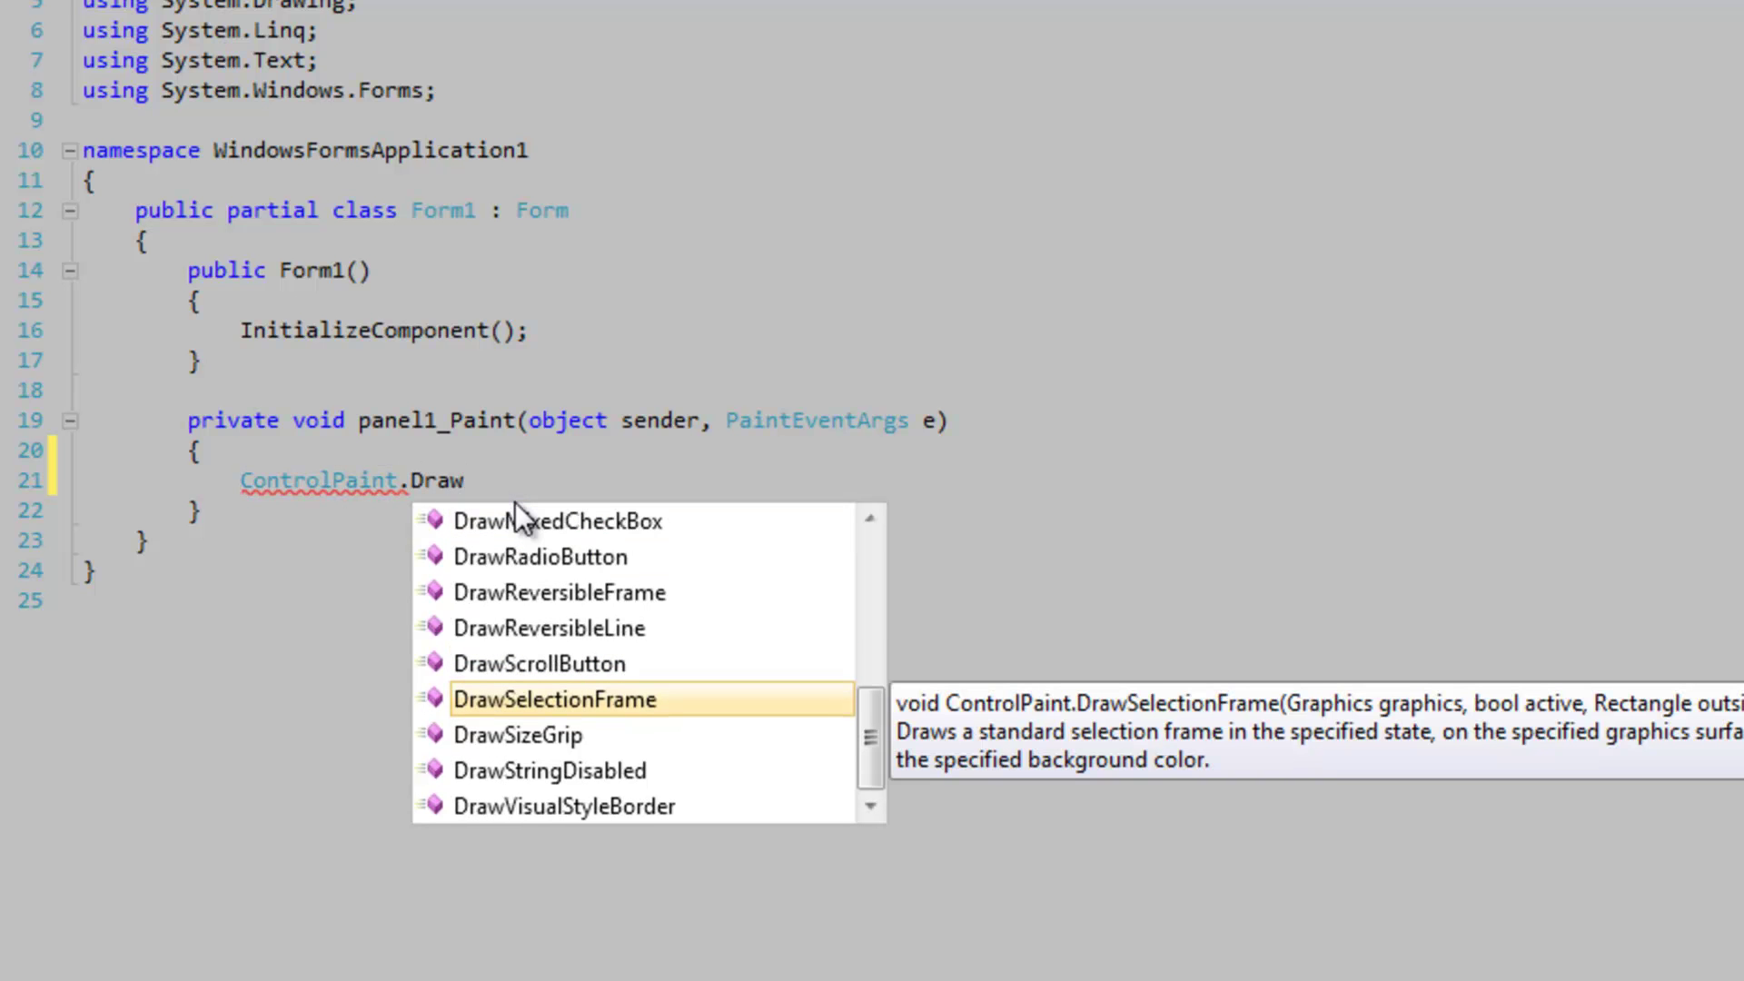
type("3")
key("Tab")
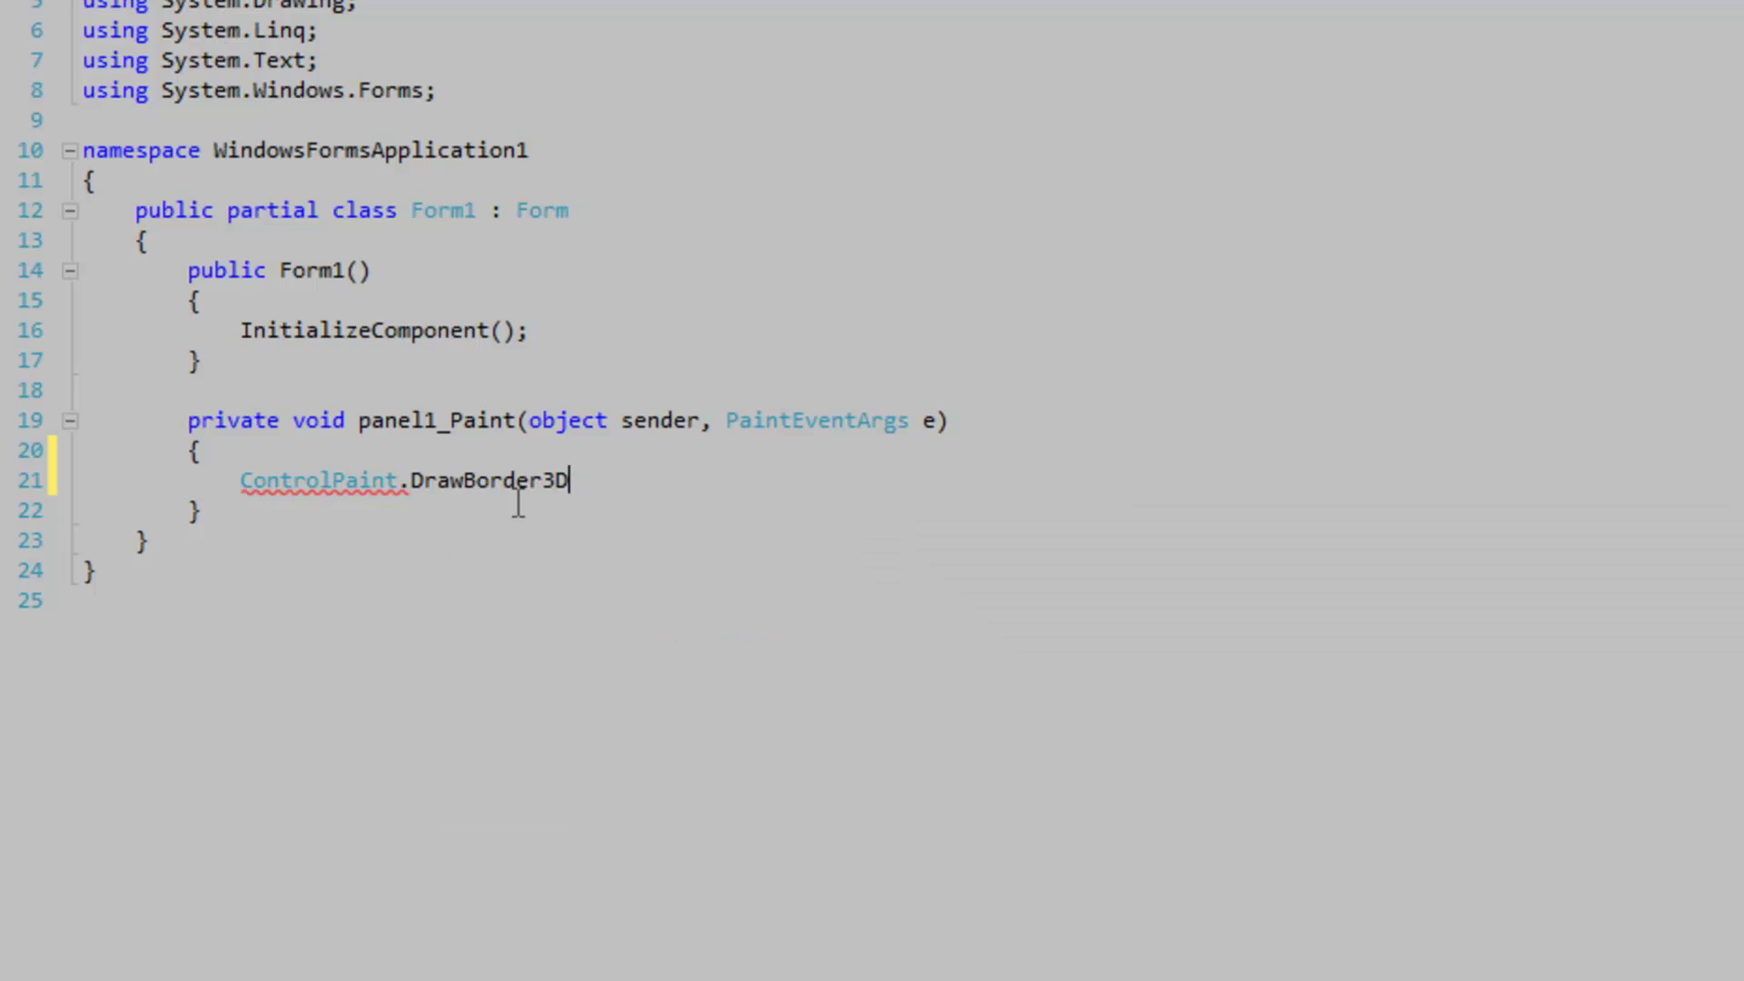
type("(")
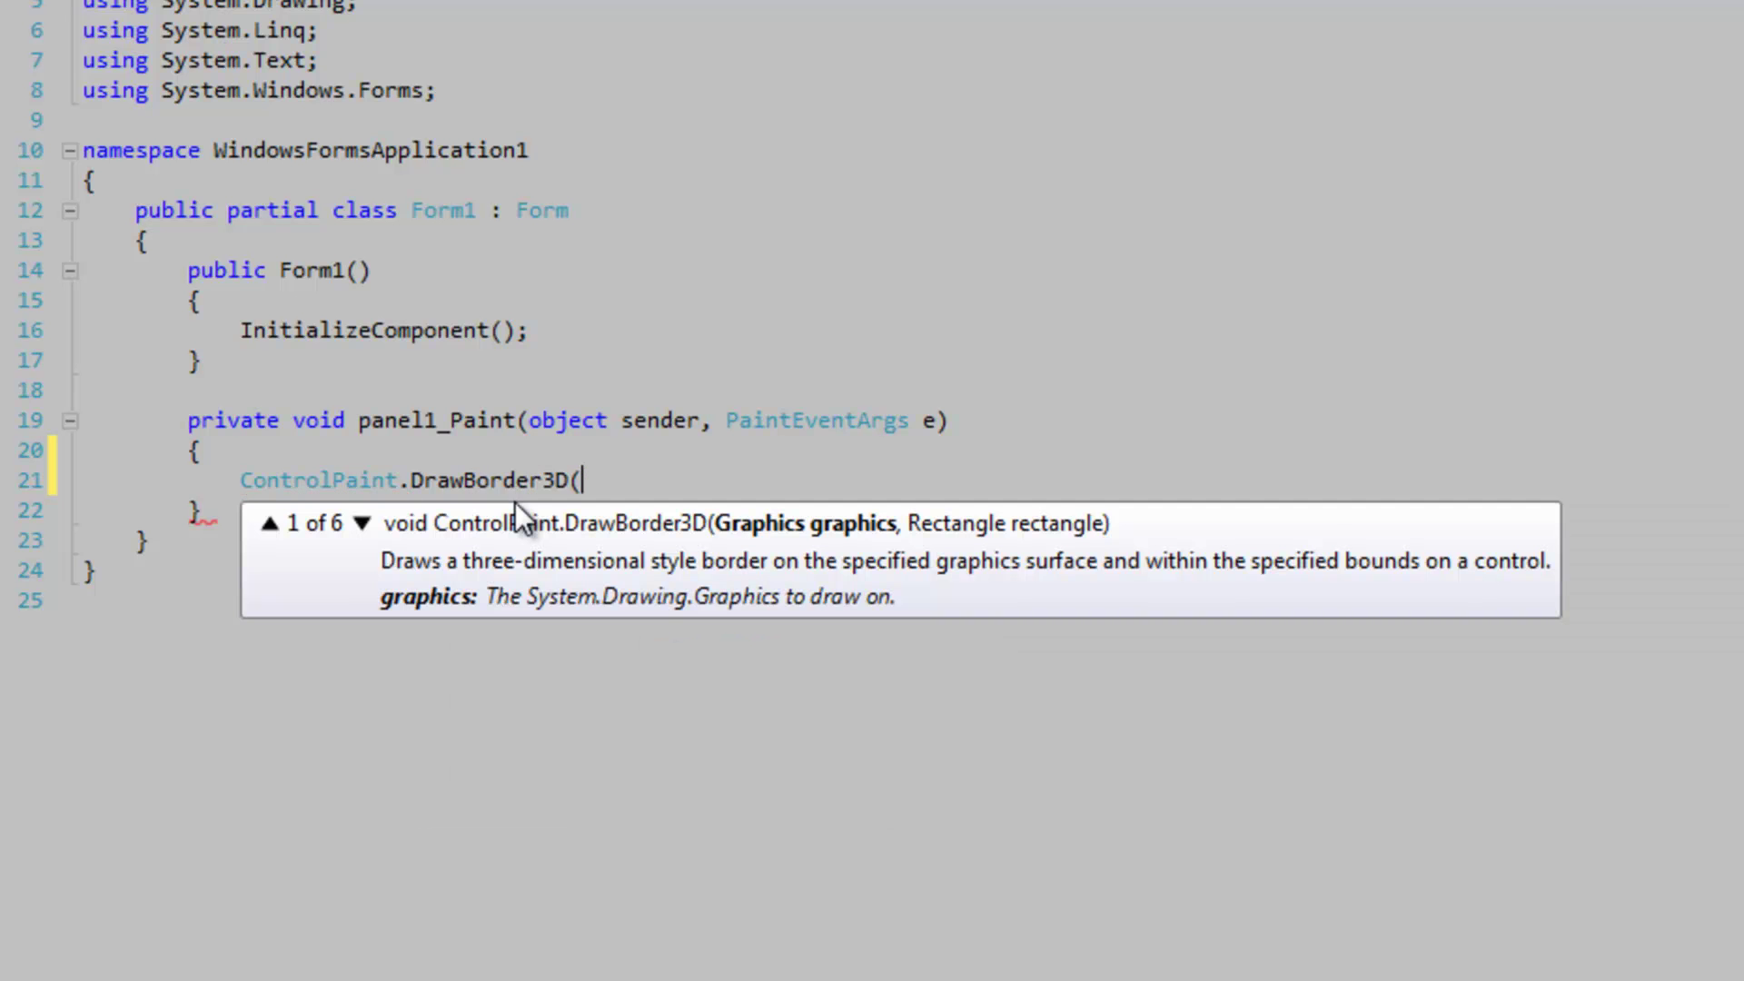
type("e.gr, ")
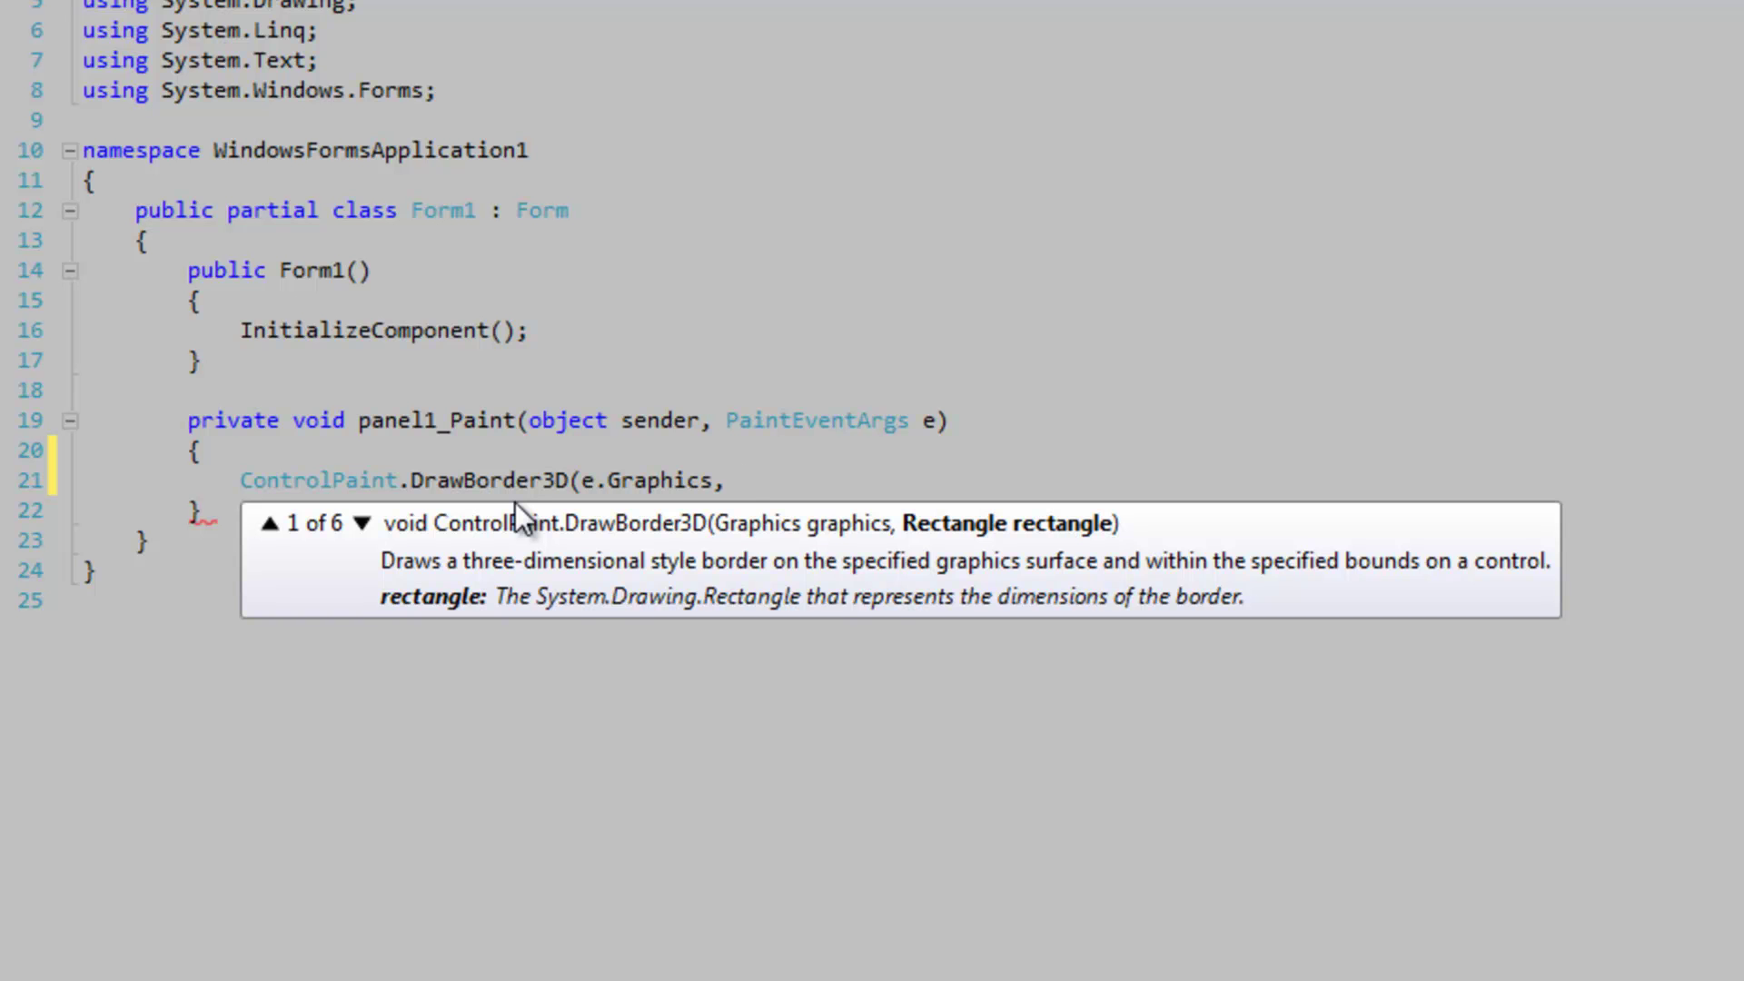
type("panel1.C")
key("Tab")
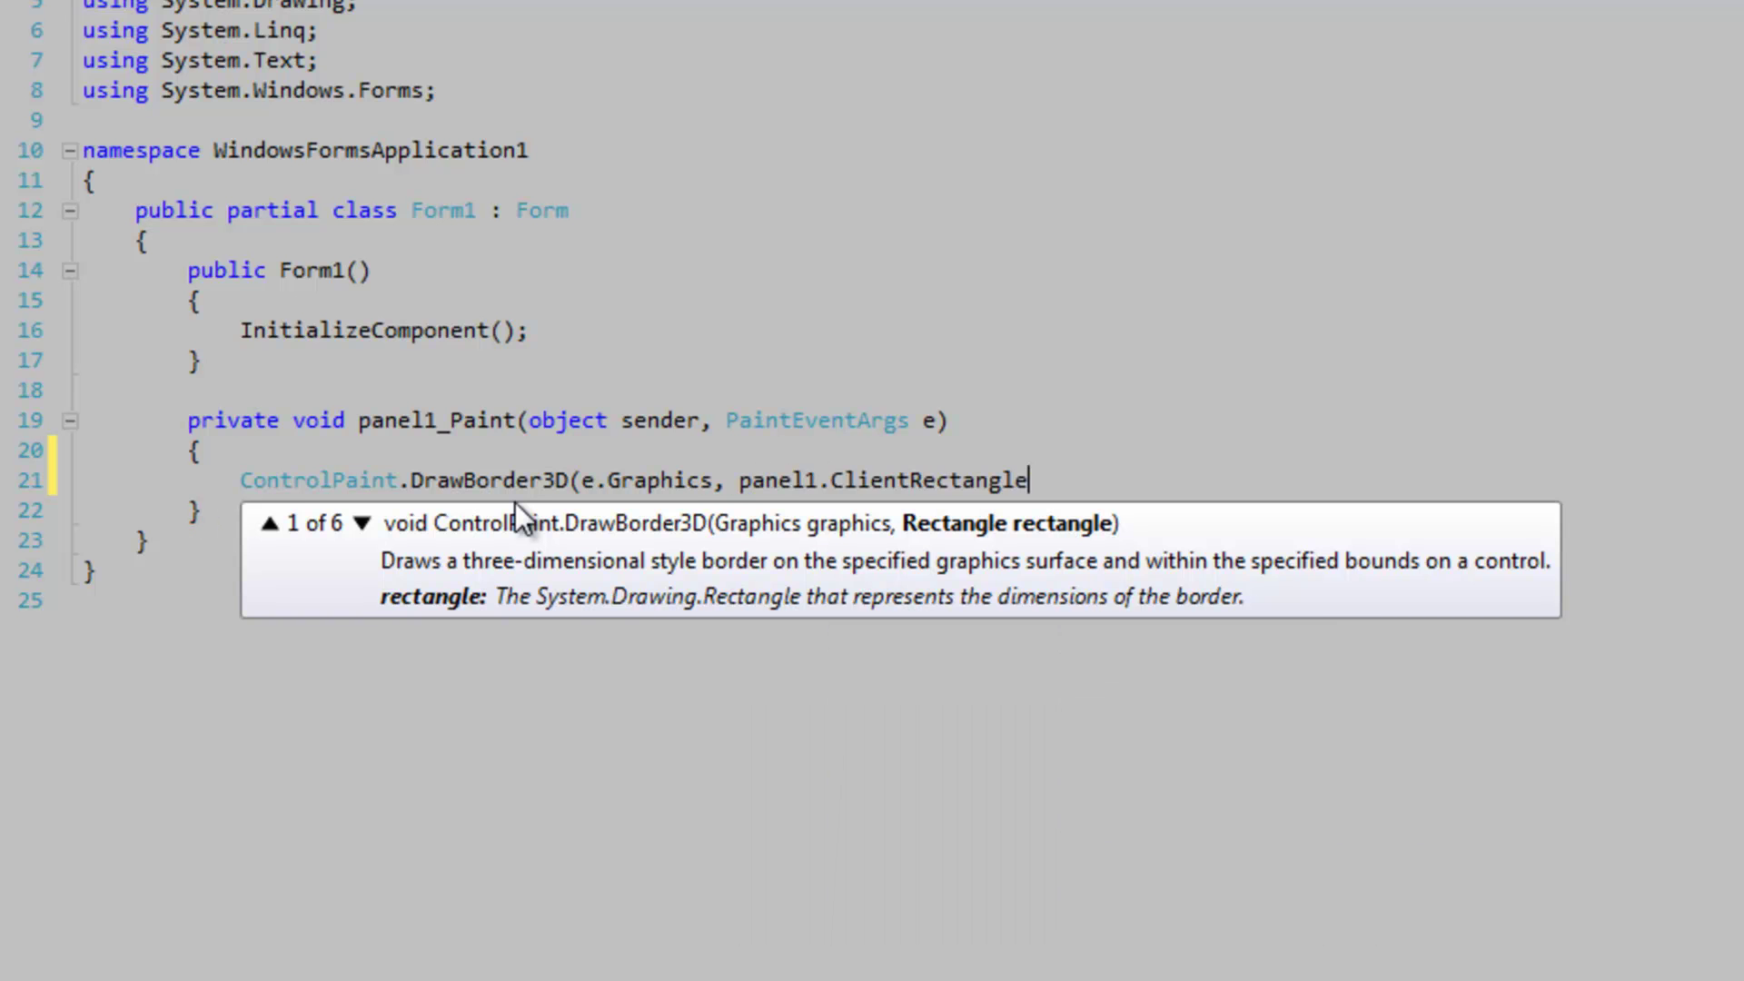
type(");")
key("F5")
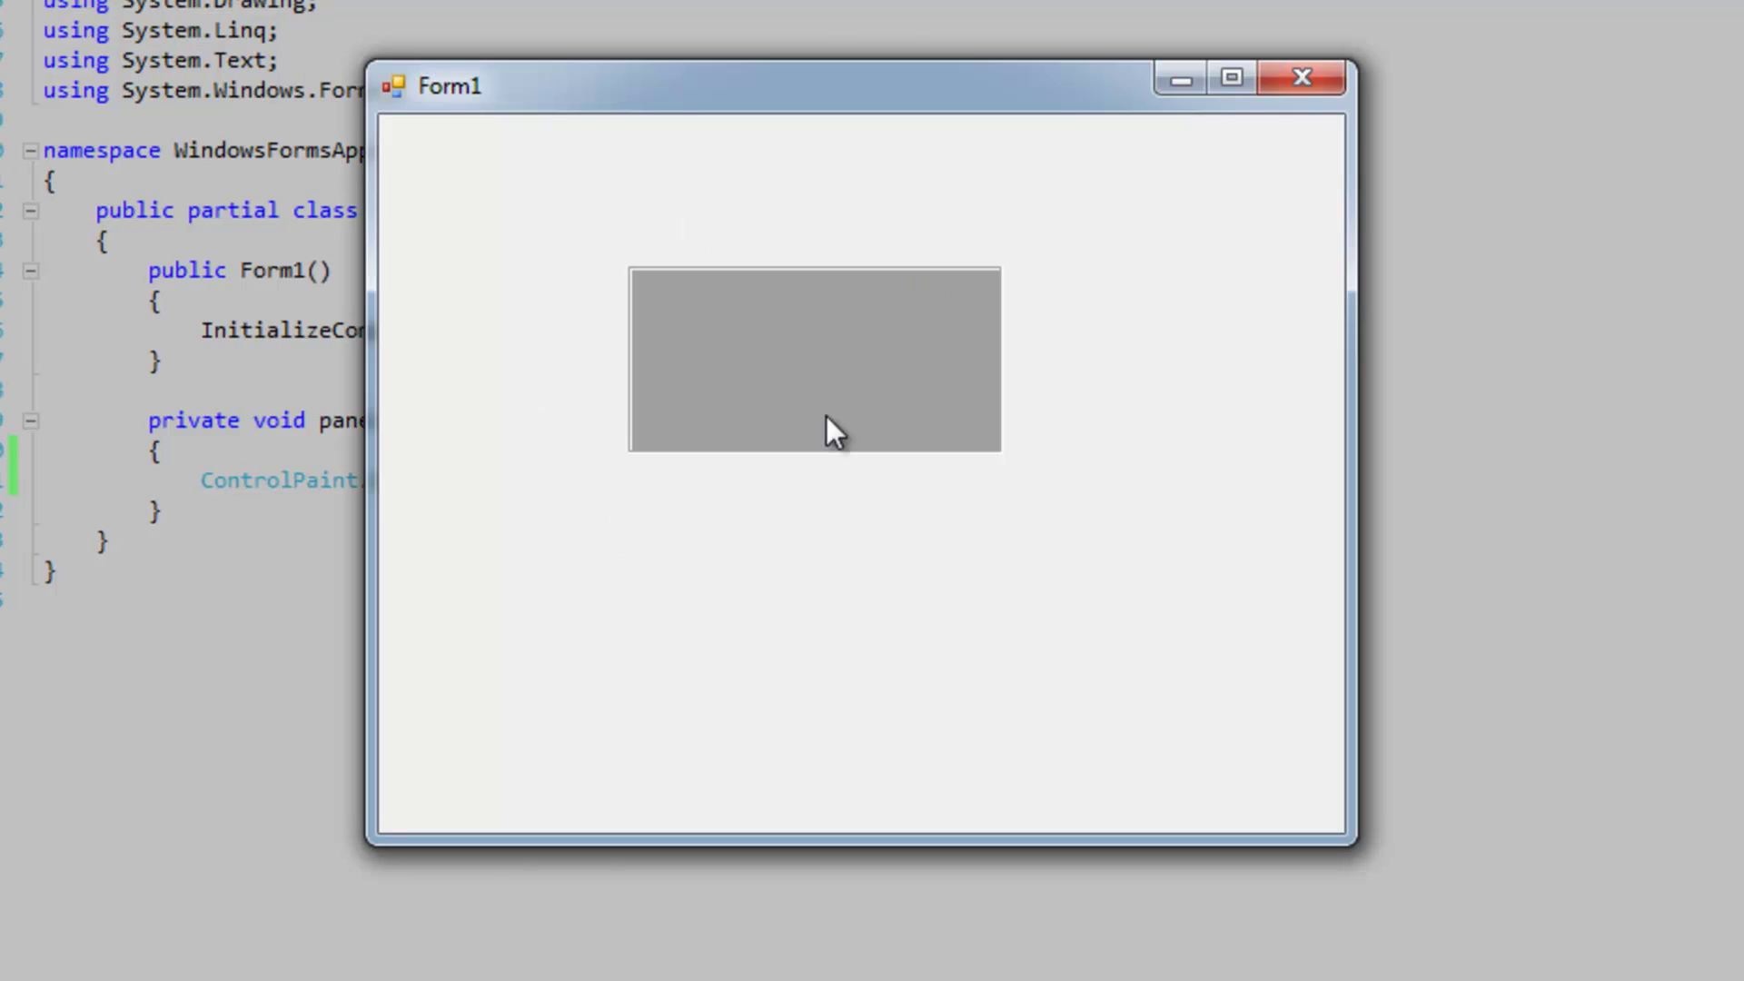
Replace the call with ControlPaint.DrawBorder using Color.Red and ButtonBorderStyle.Outset, then run the form.
left_click(1301, 78)
left_click_drag(1057, 479, 543, 483)
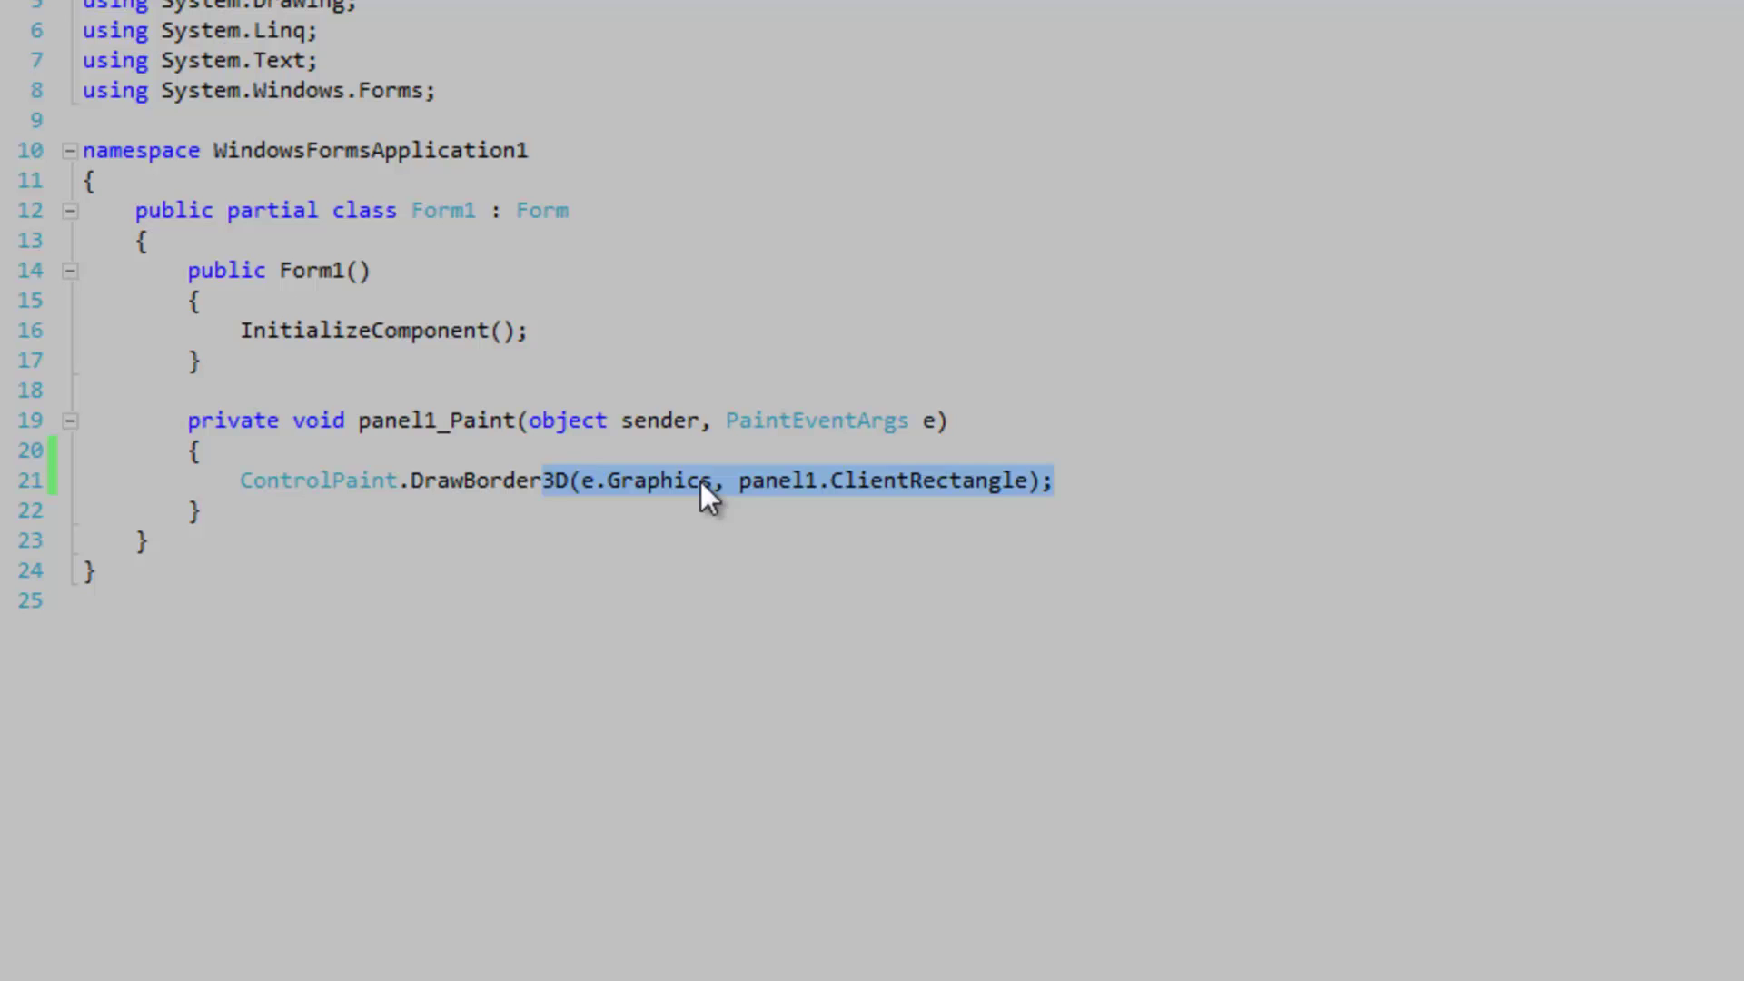
type("(e.Gr")
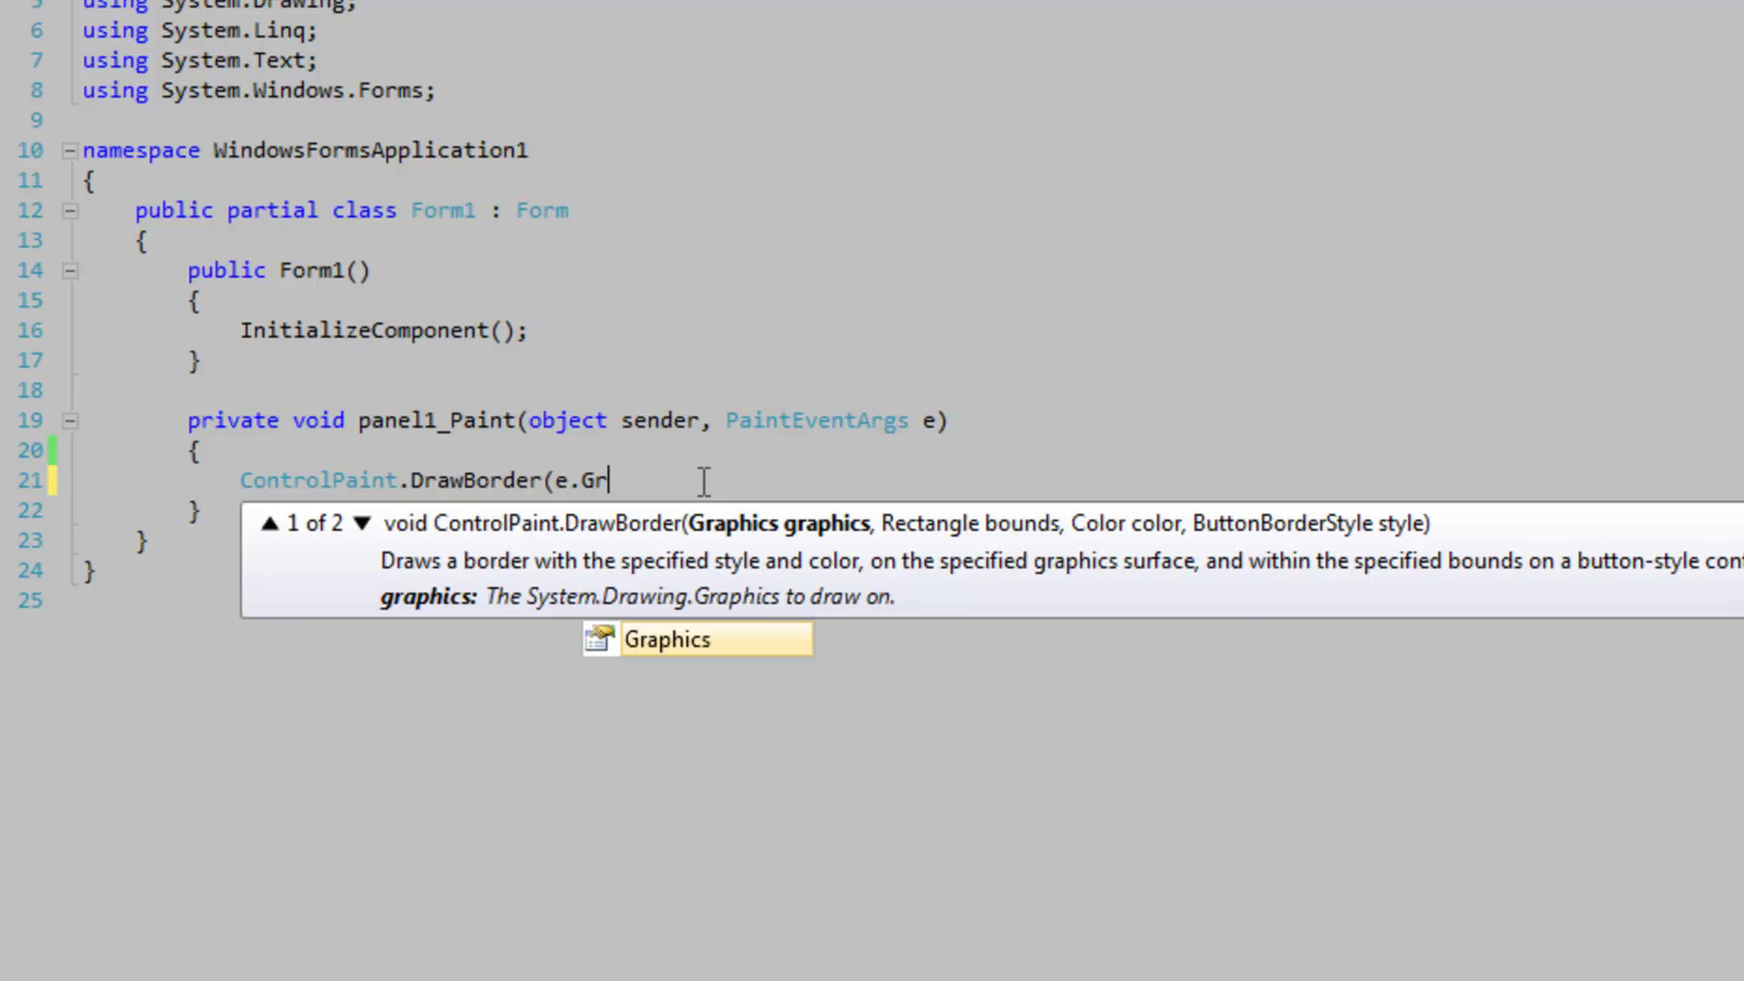
key("Tab")
type(", ")
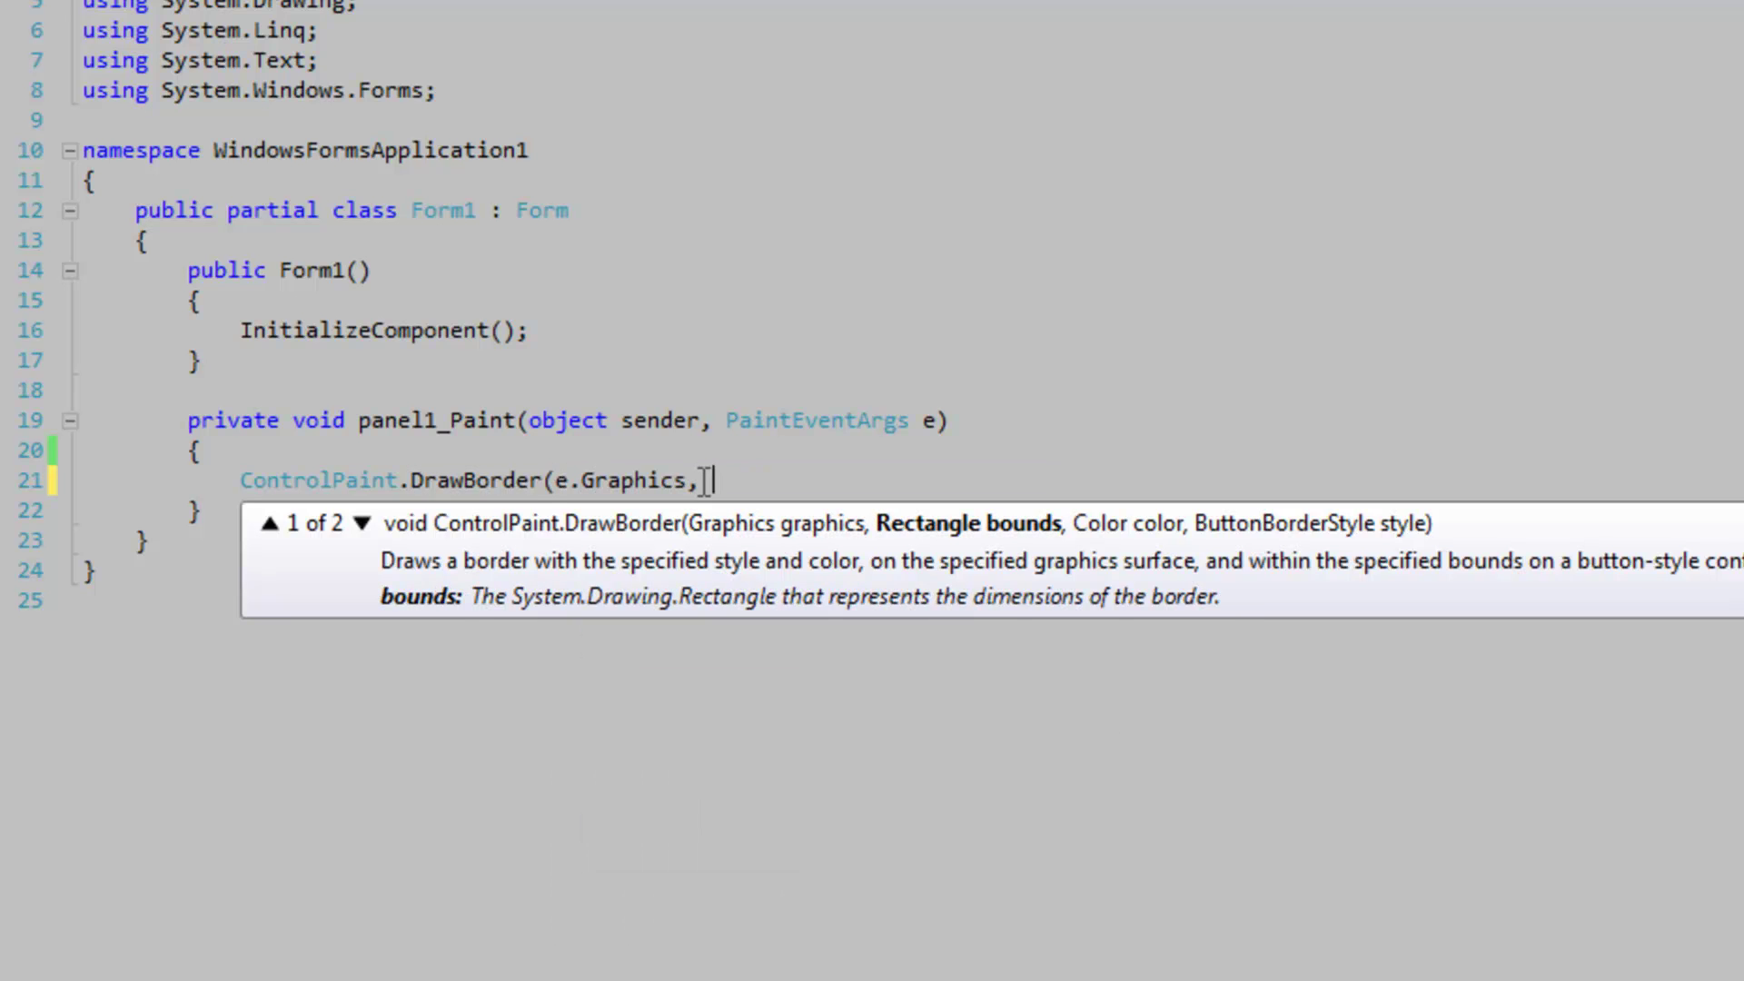
type("panel1.")
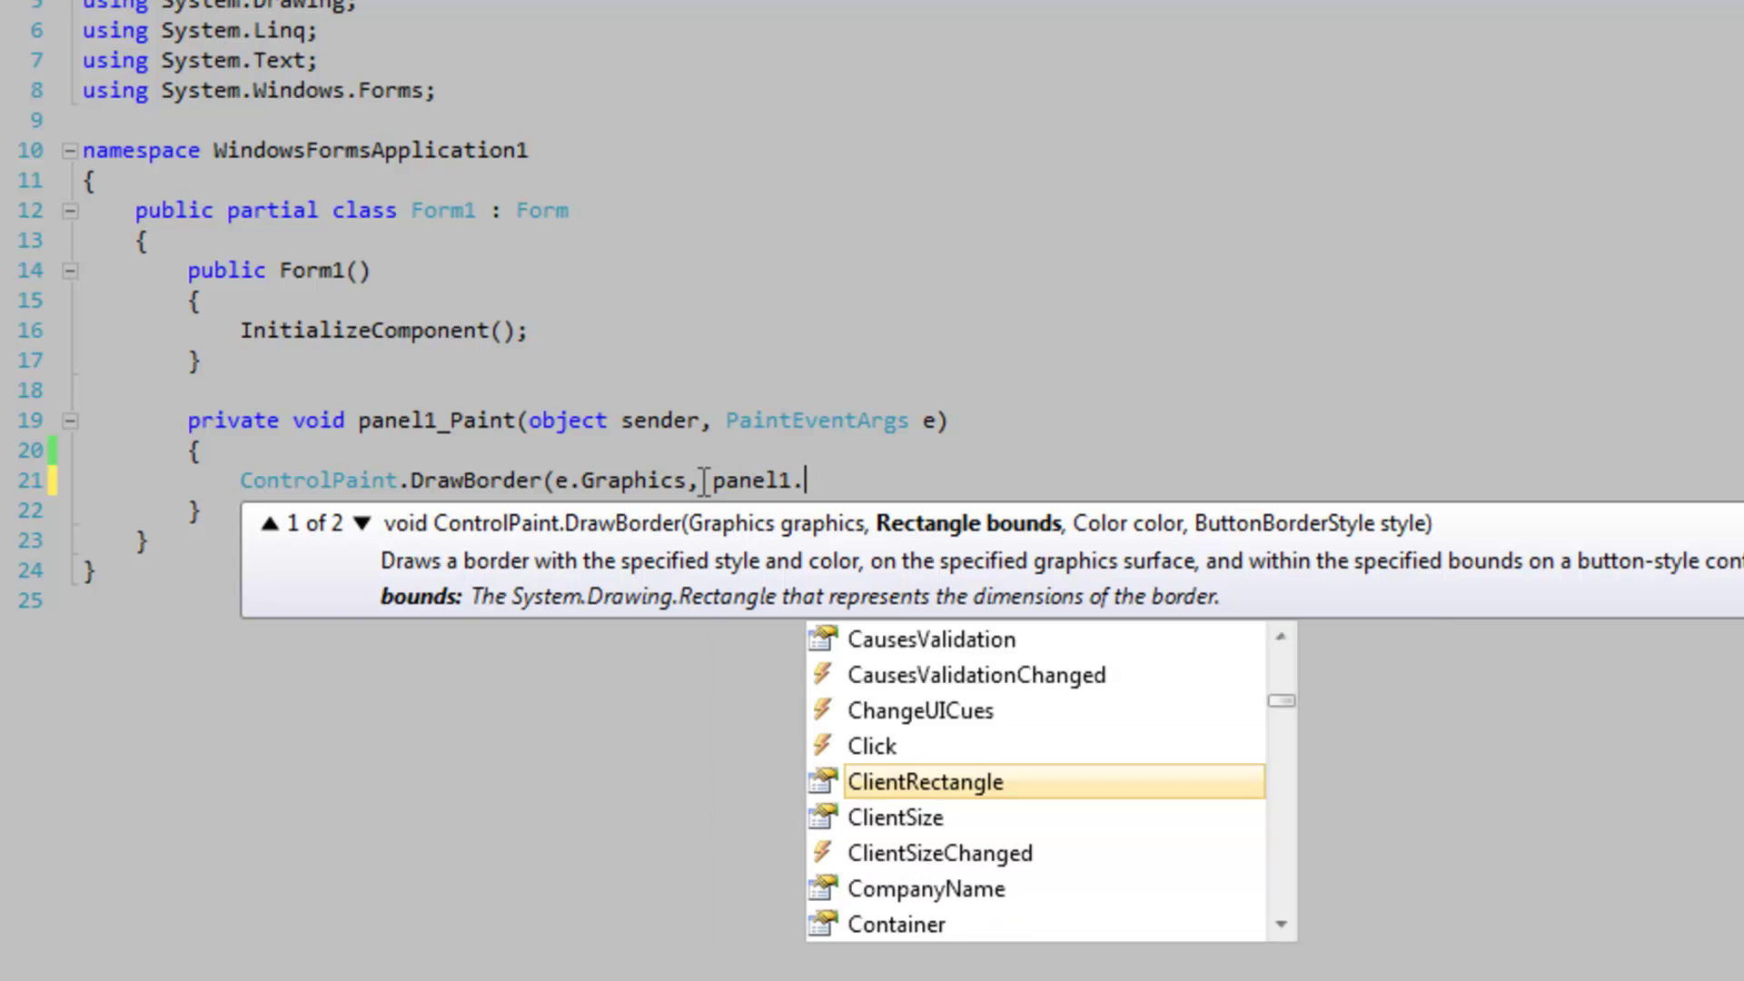
type(",Colo")
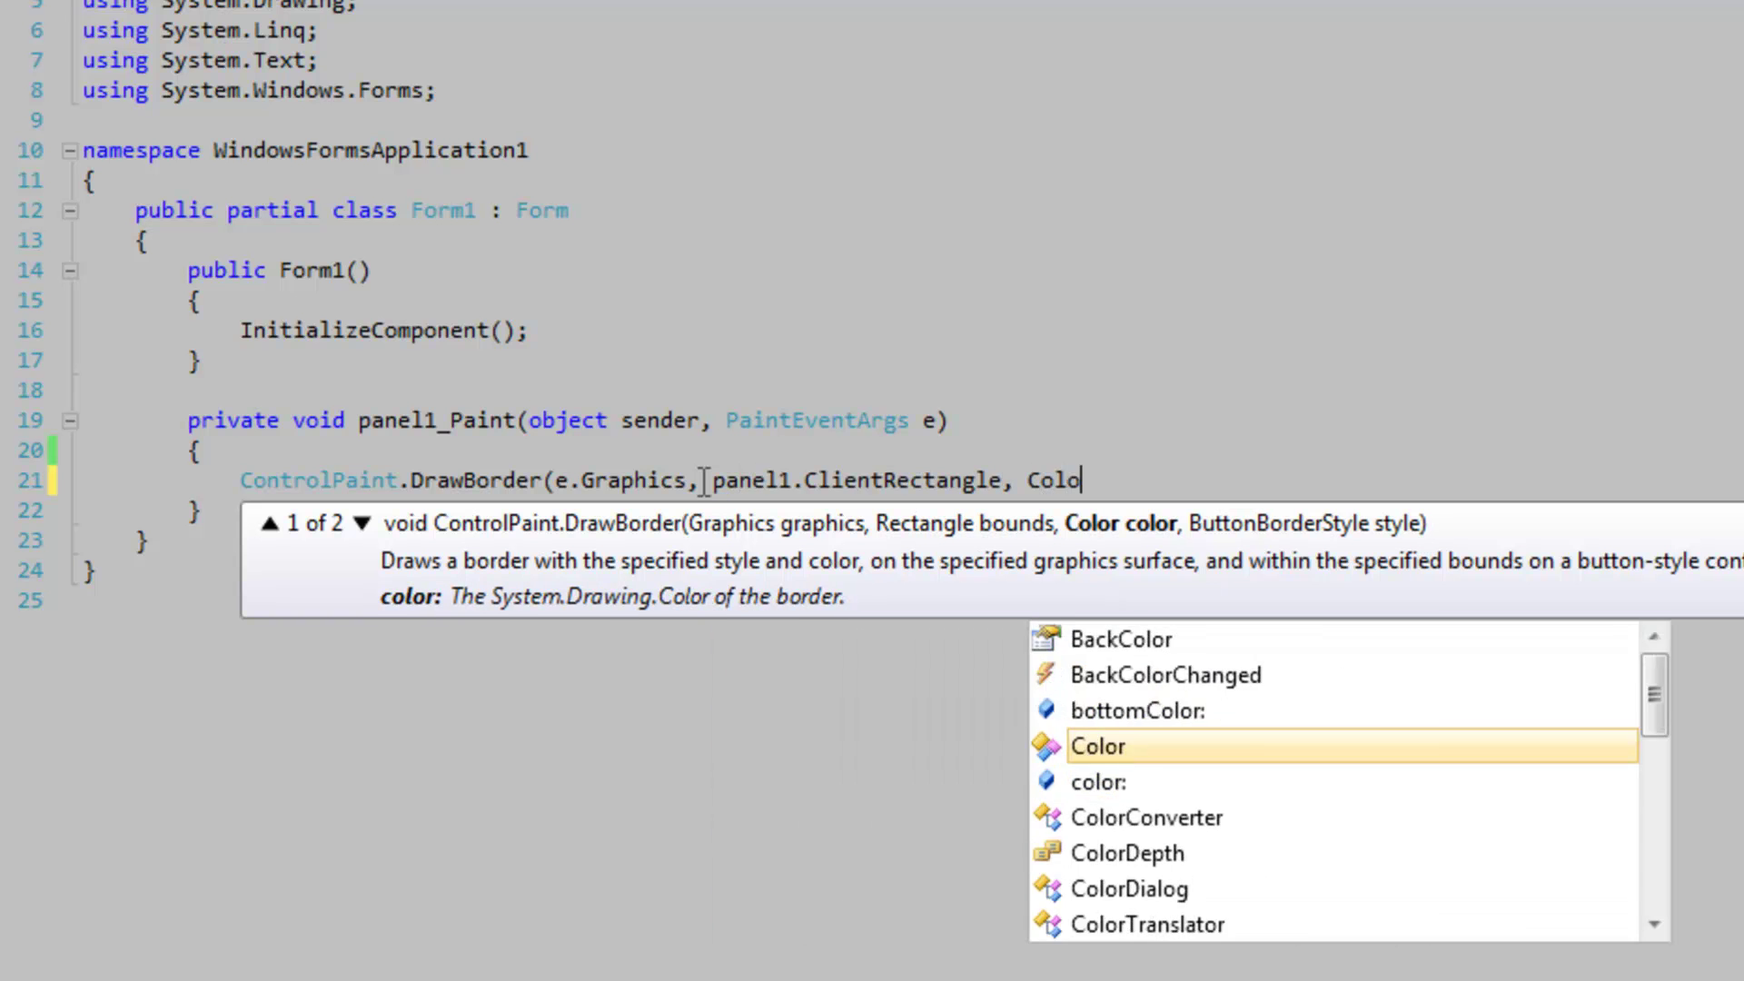
type("r.re, ")
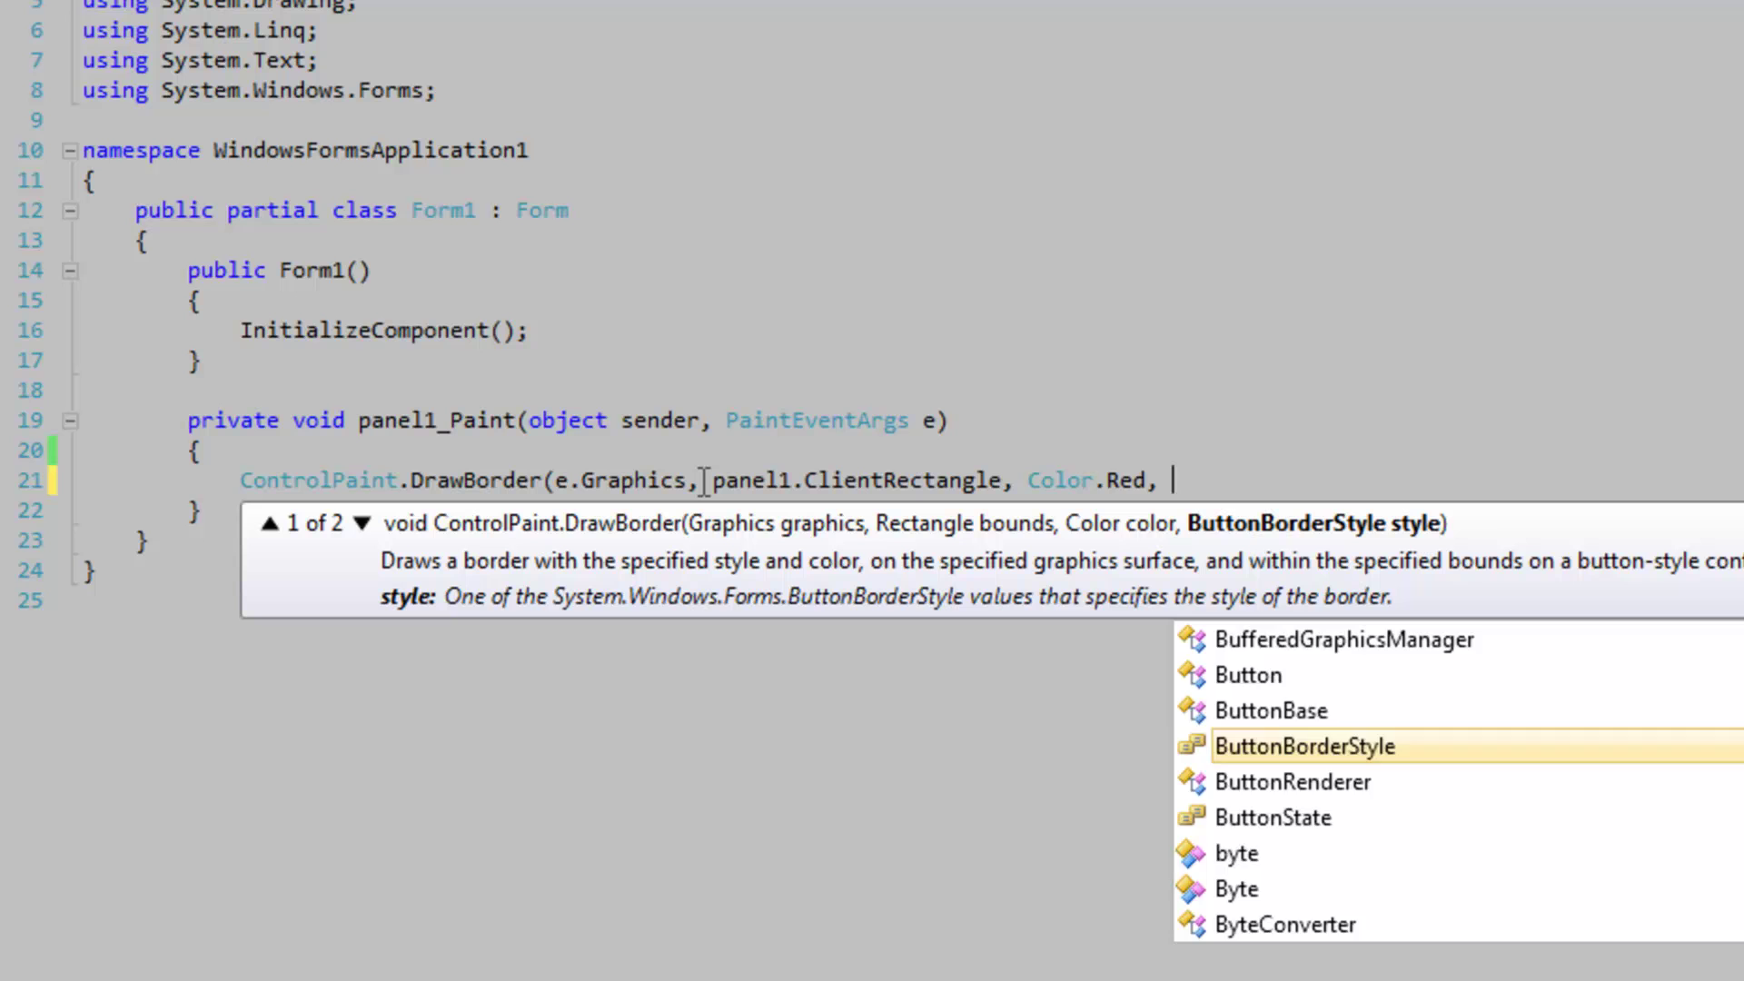
type(".")
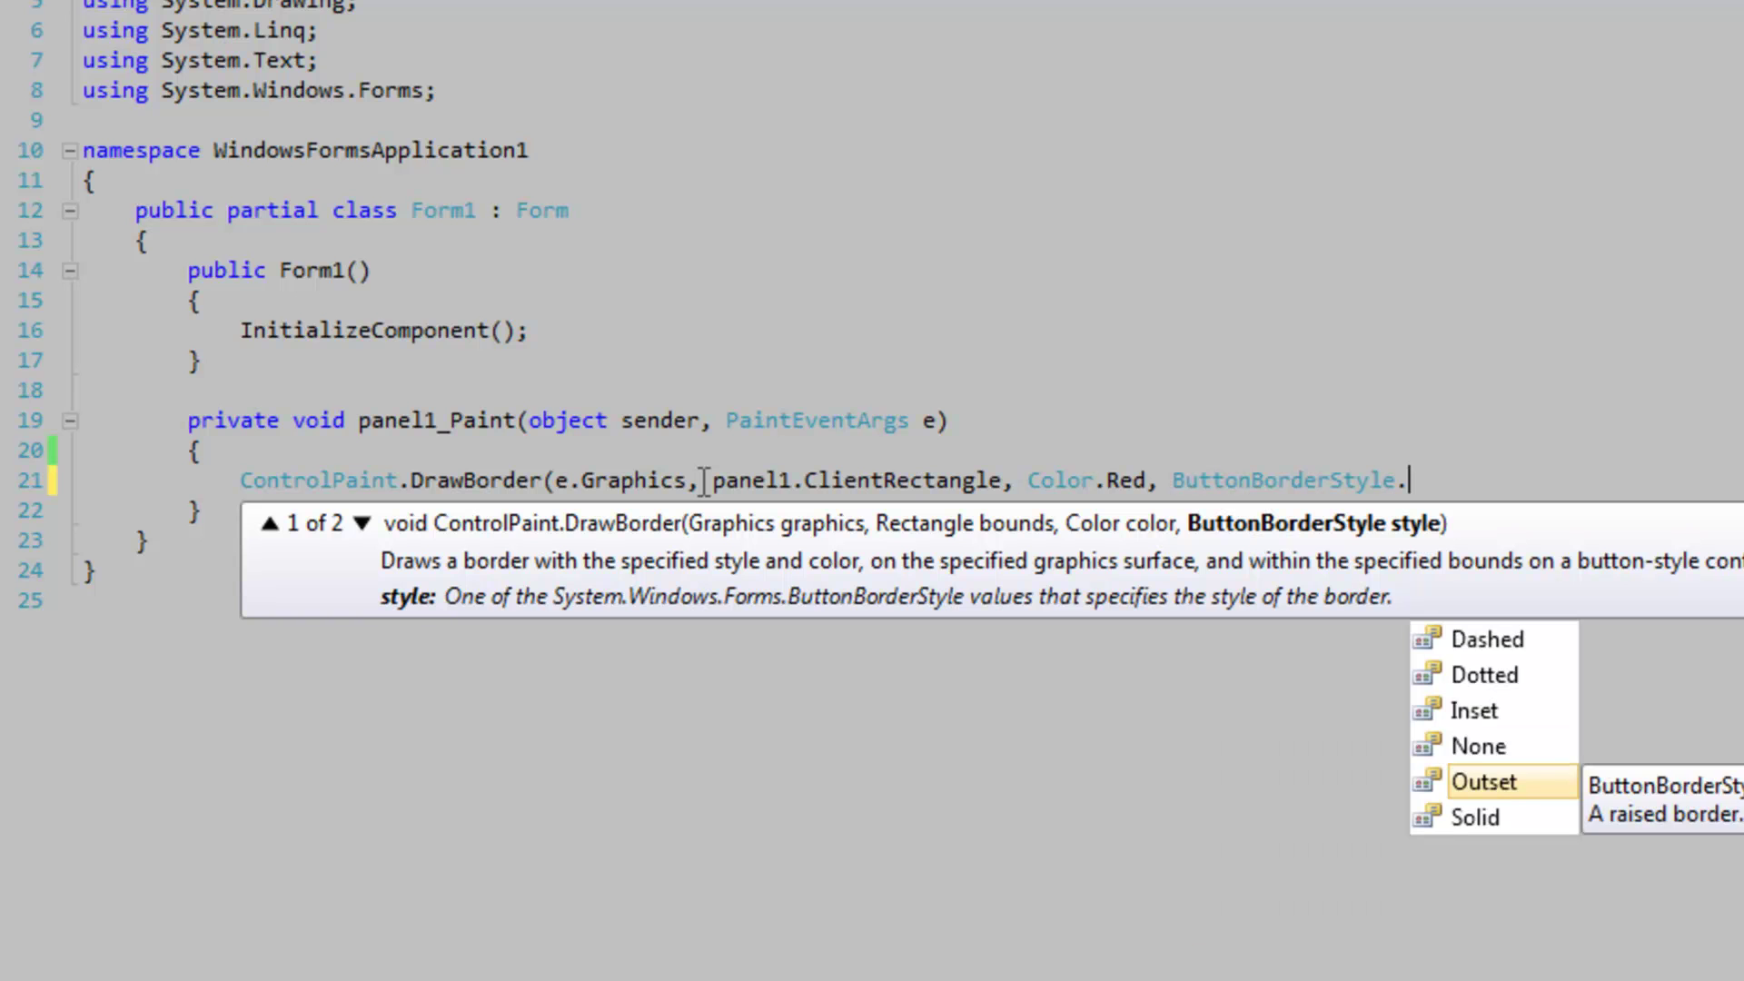
key("Tab")
type(");")
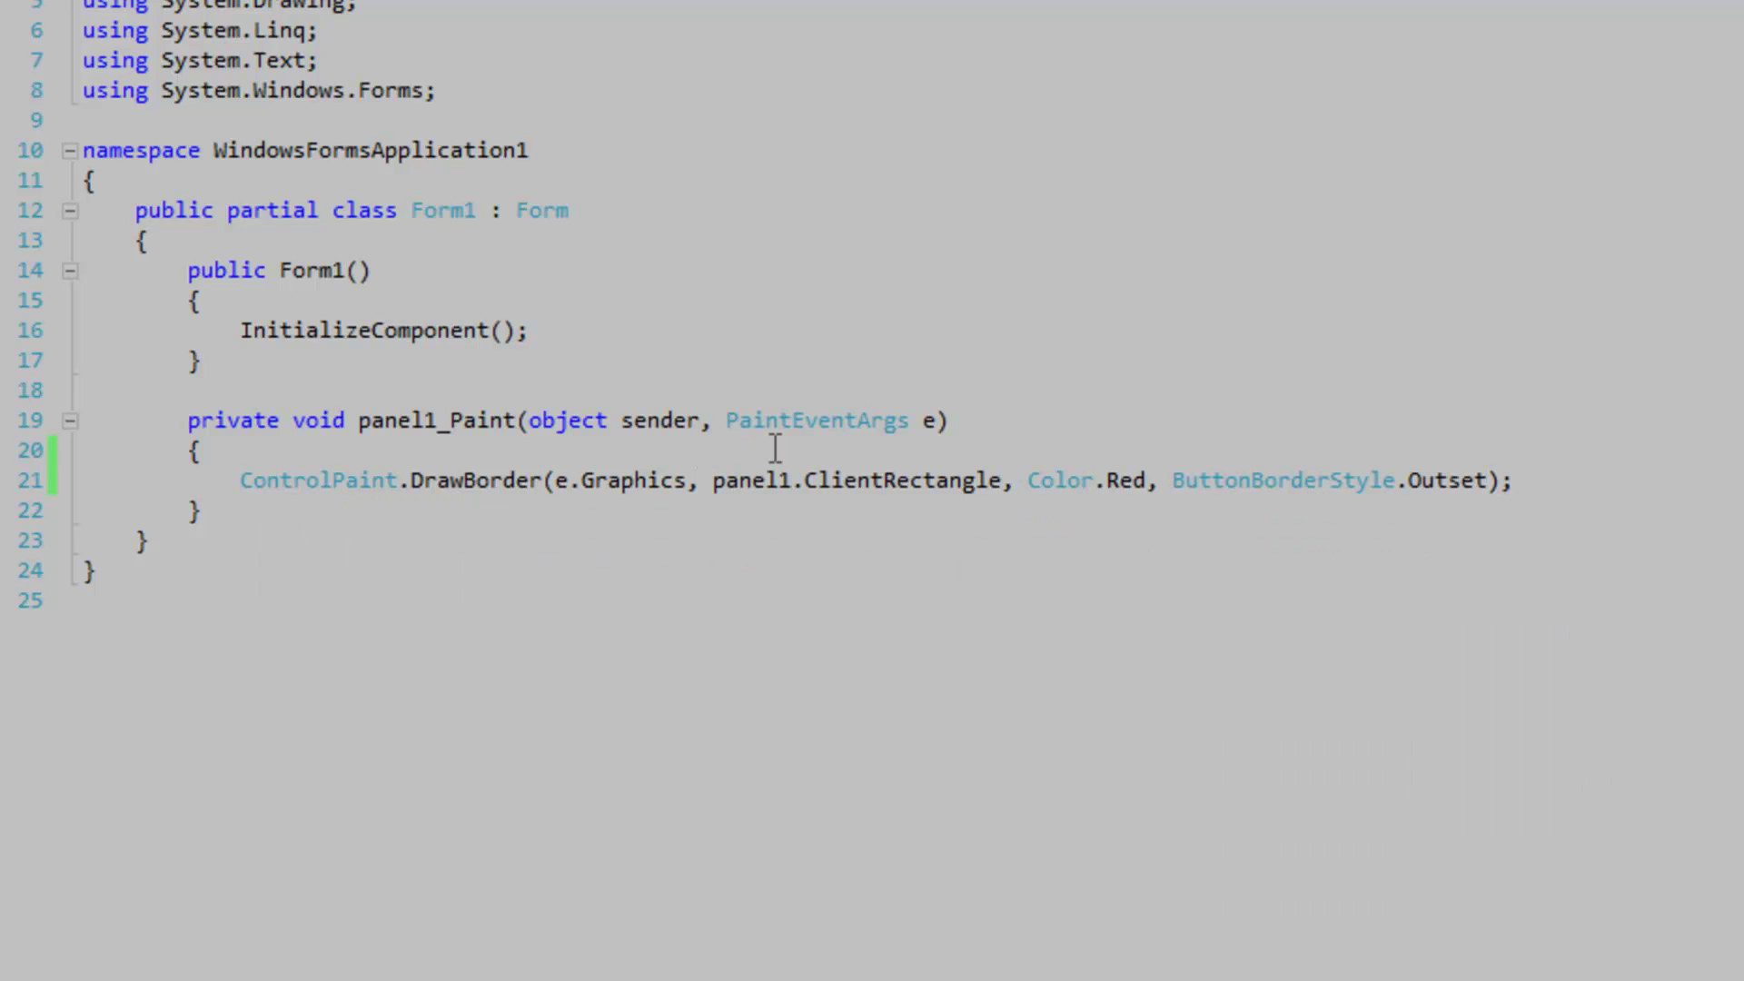
key("F5")
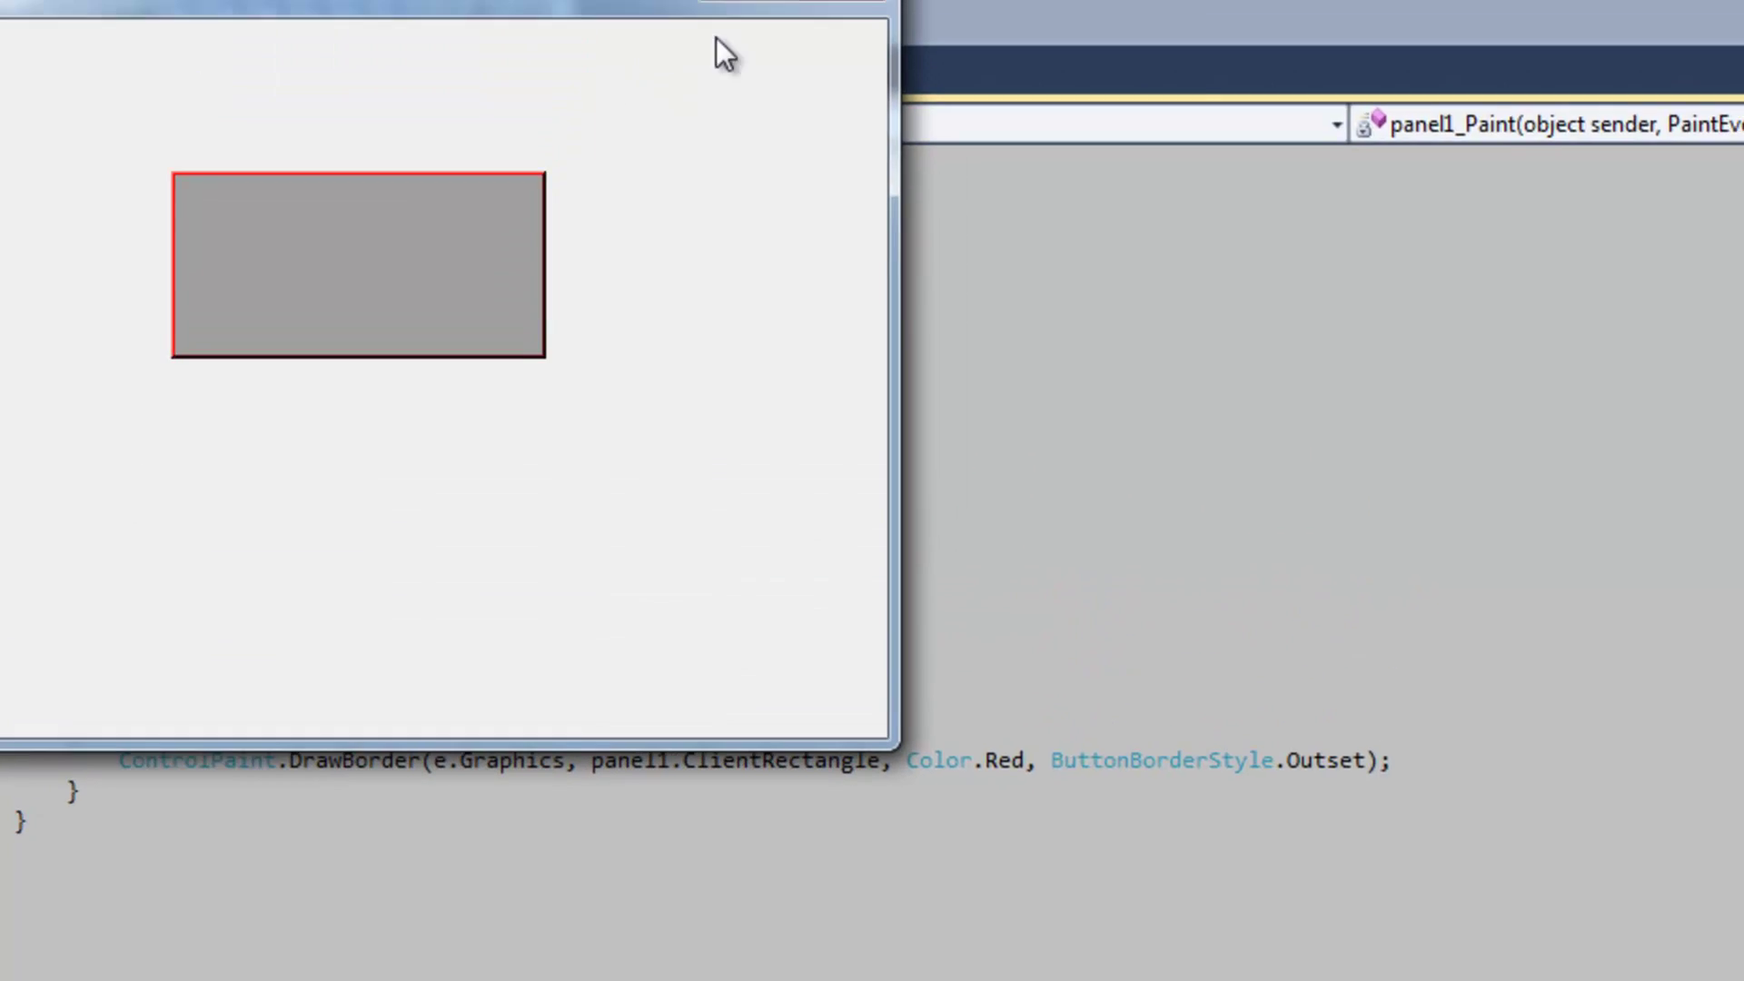
Erase the DrawBorder call and browse ControlPaint's member list down to DrawGrid.
left_click(862, 16)
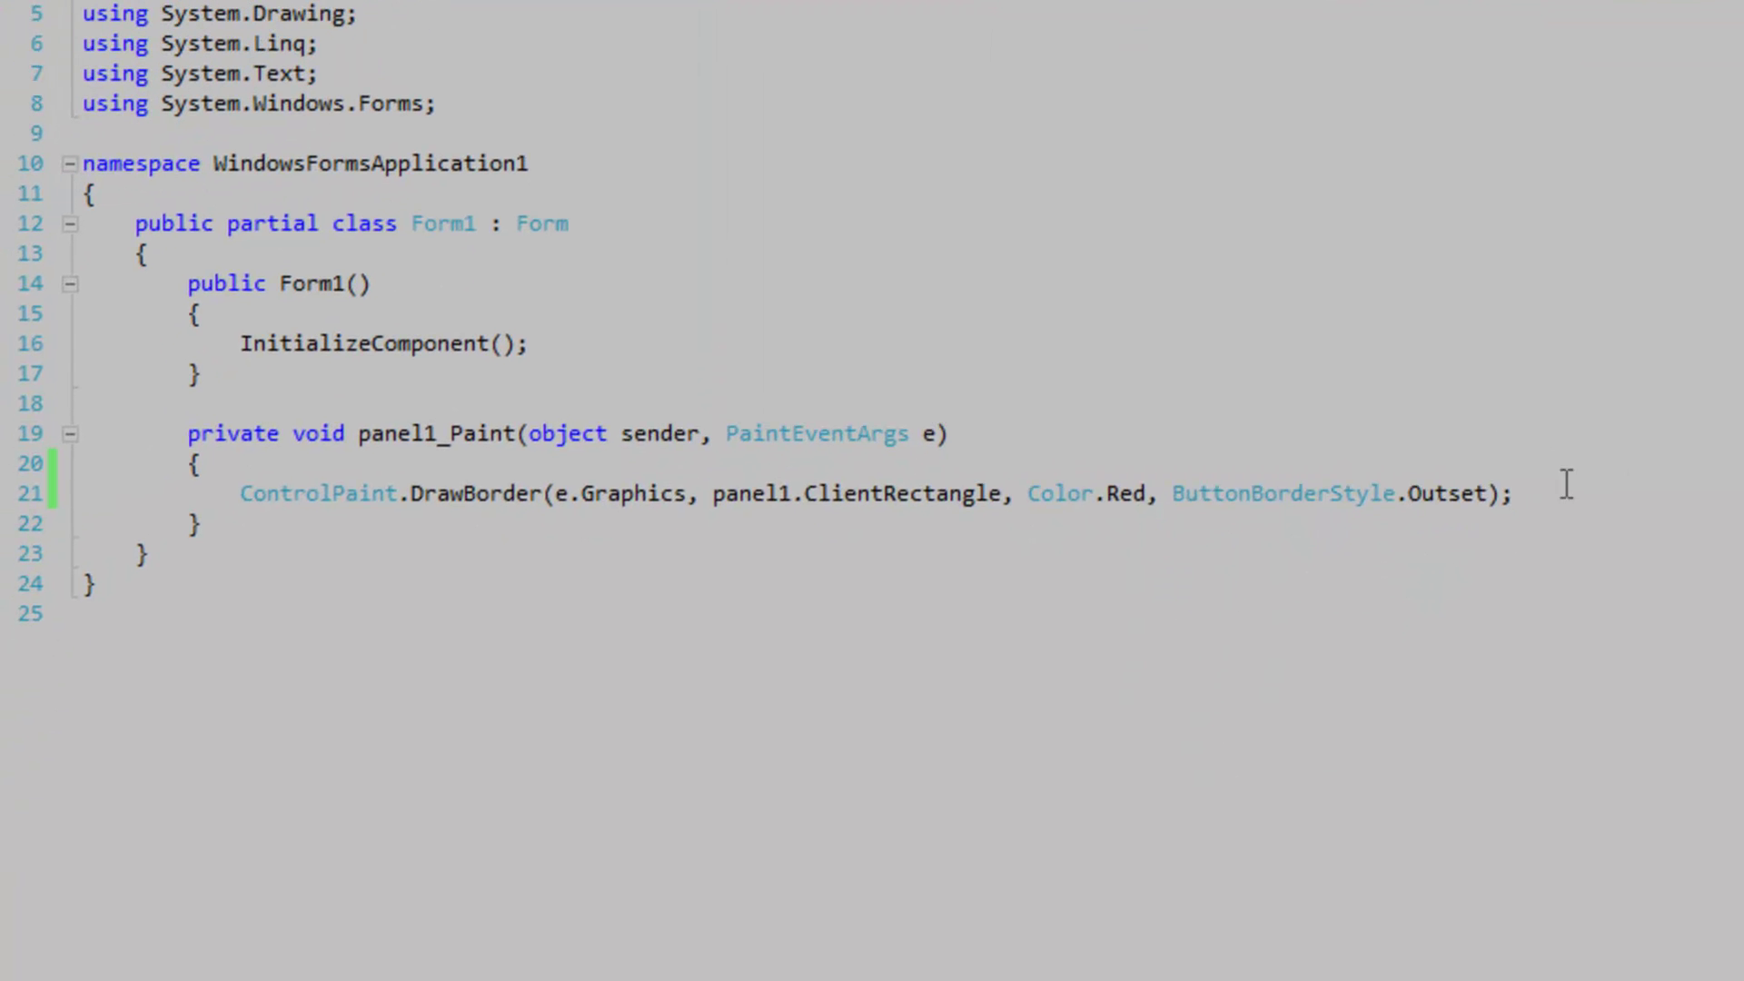
left_click_drag(1568, 486, 403, 494)
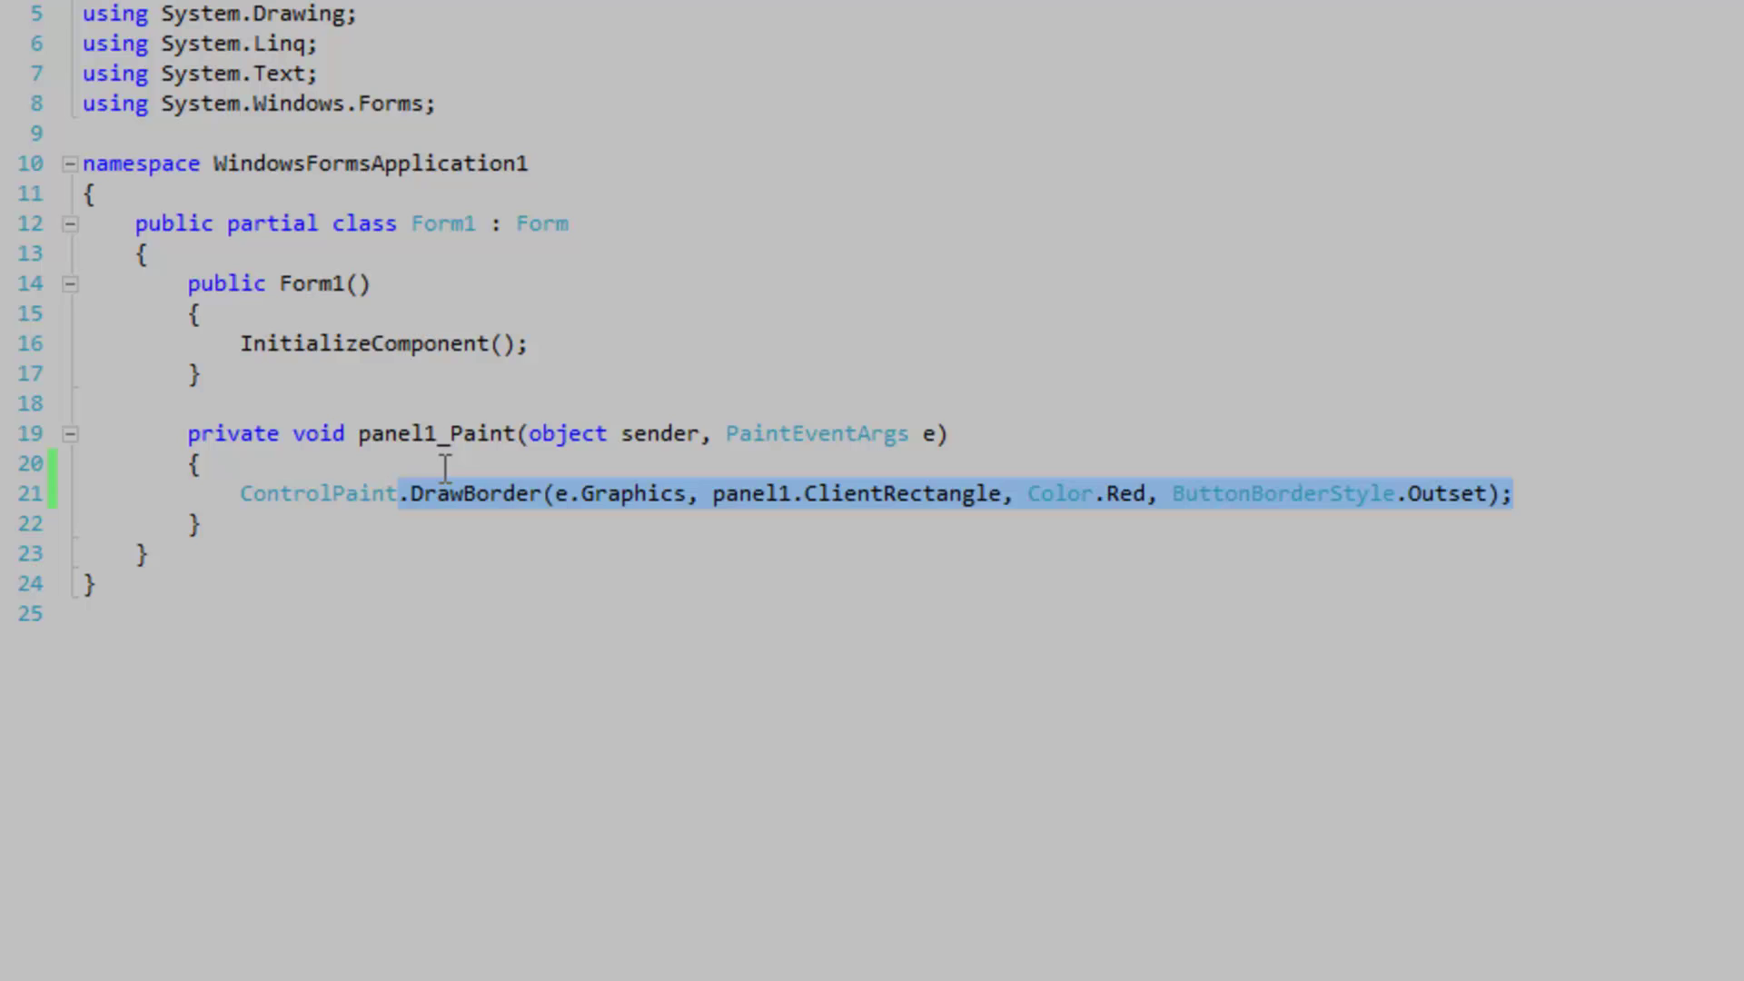
type(".")
scroll(707, 661, "up", 1)
scroll(825, 613, "up", 1)
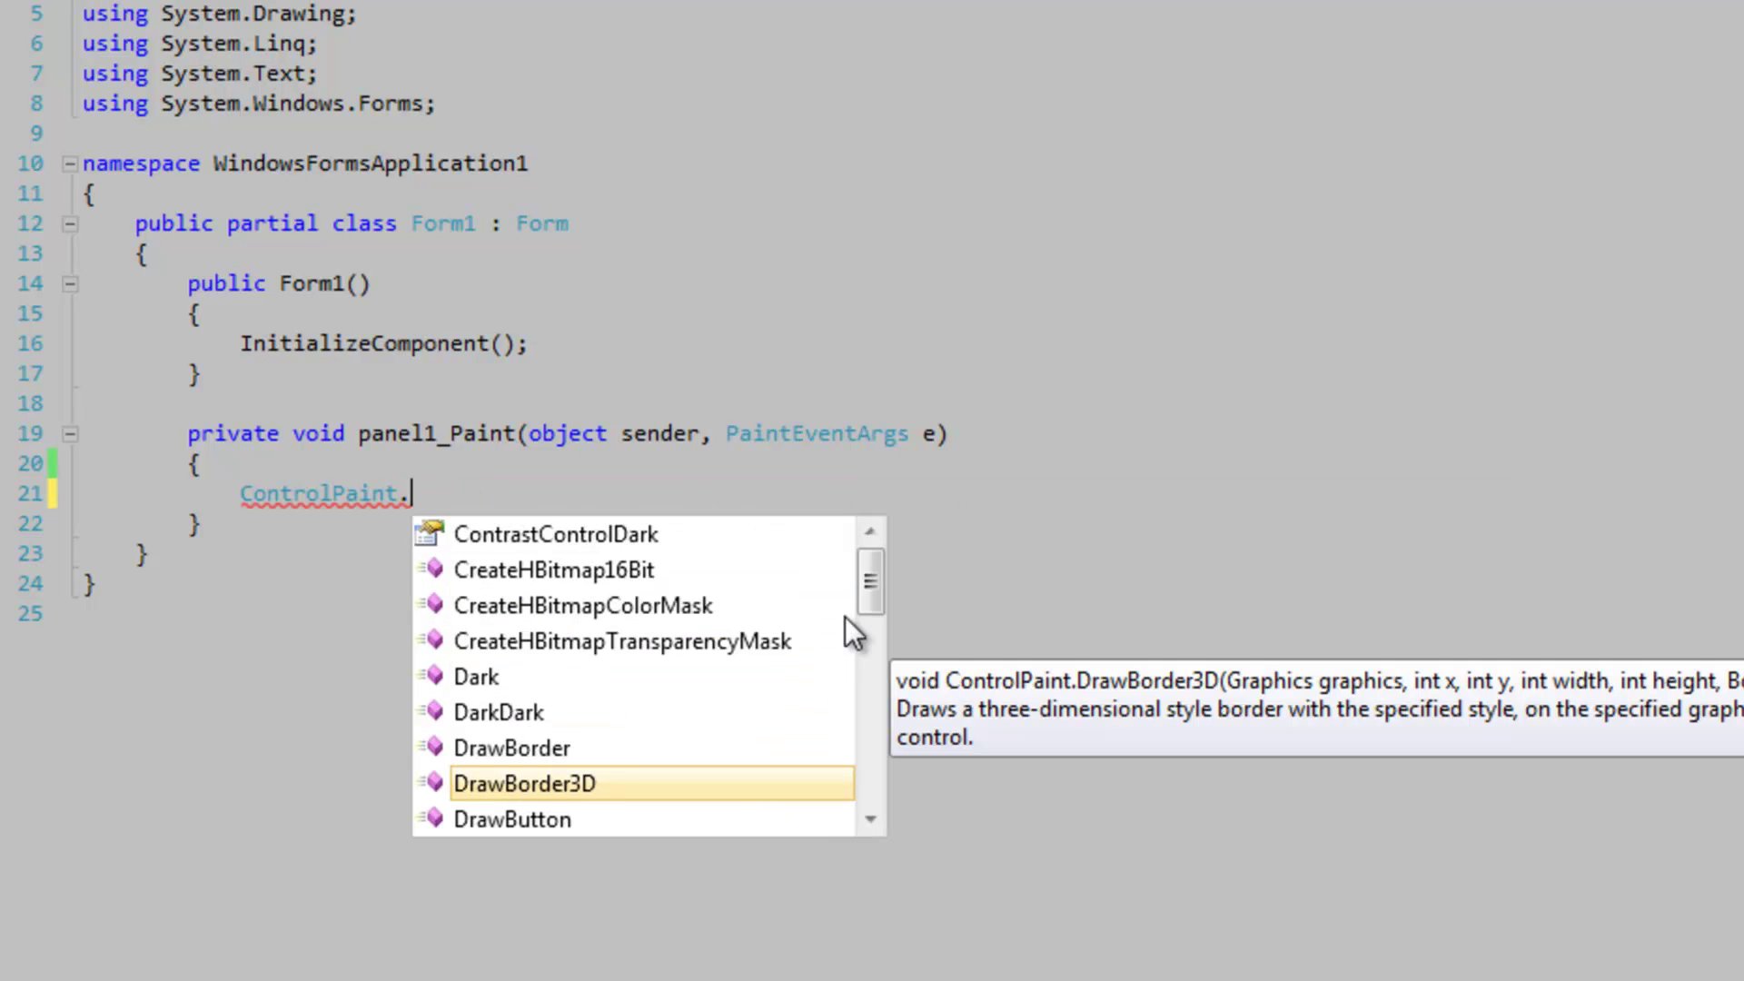
scroll(876, 586, "down", 1)
left_click(541, 641)
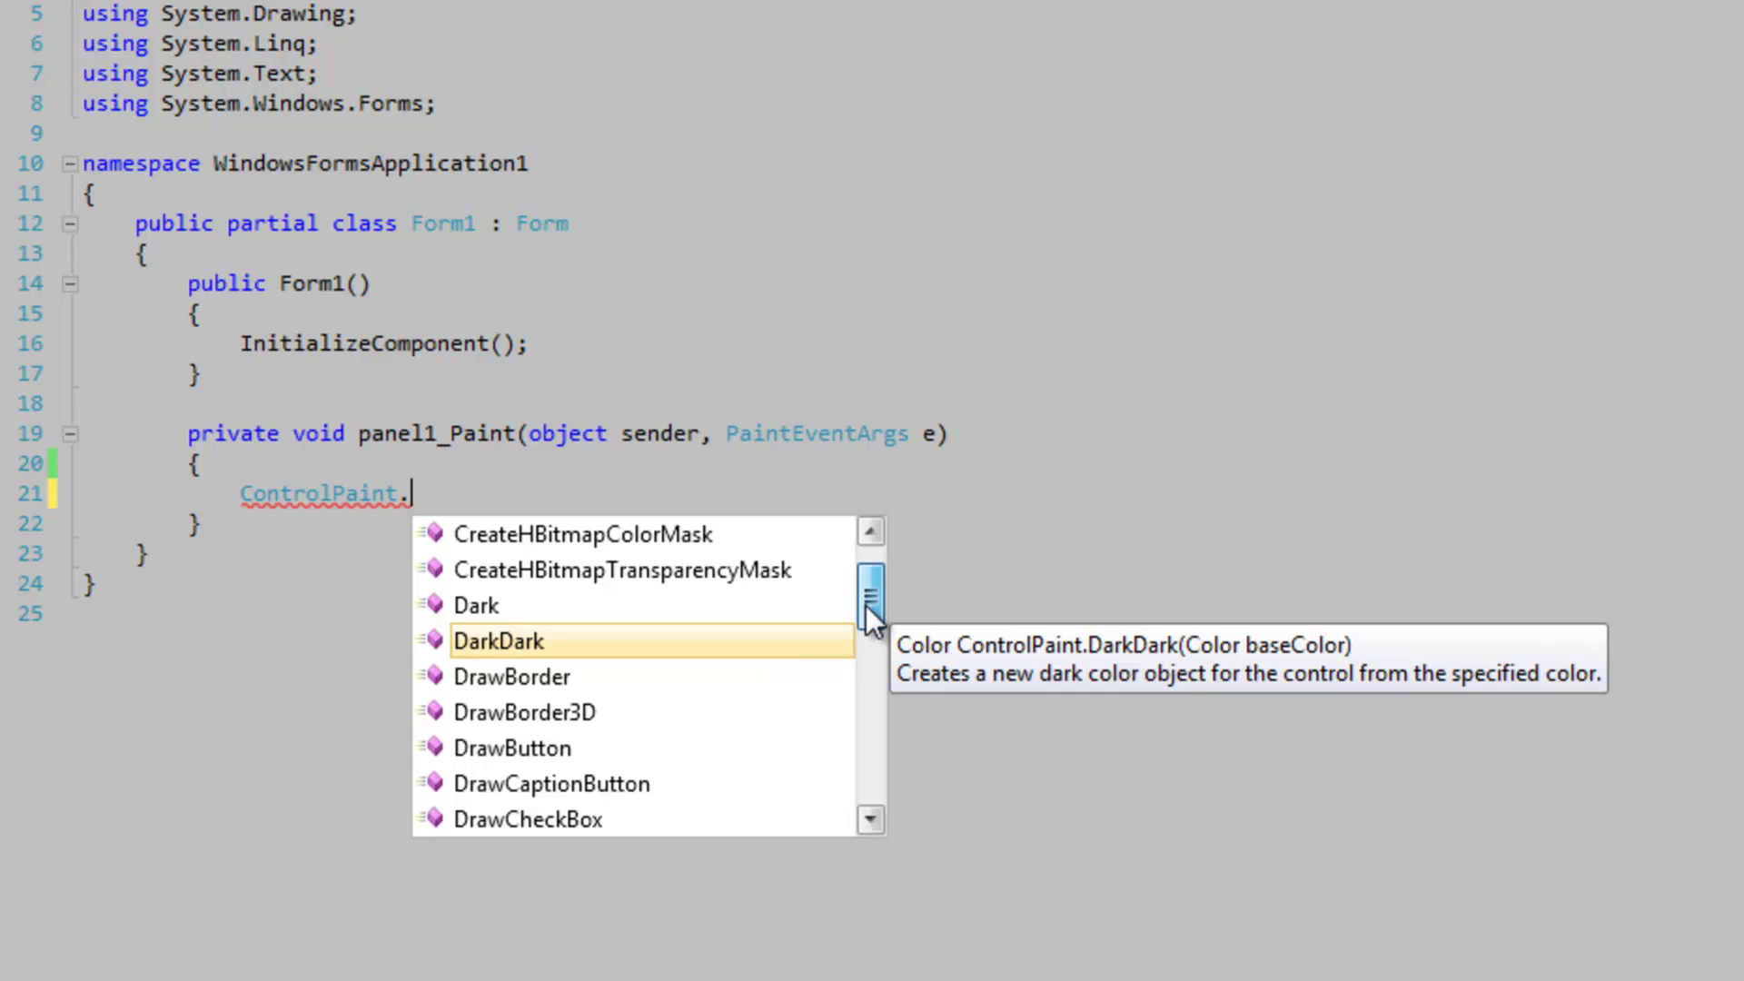
scroll(866, 606, "down", 1)
left_click_drag(865, 620, 865, 674)
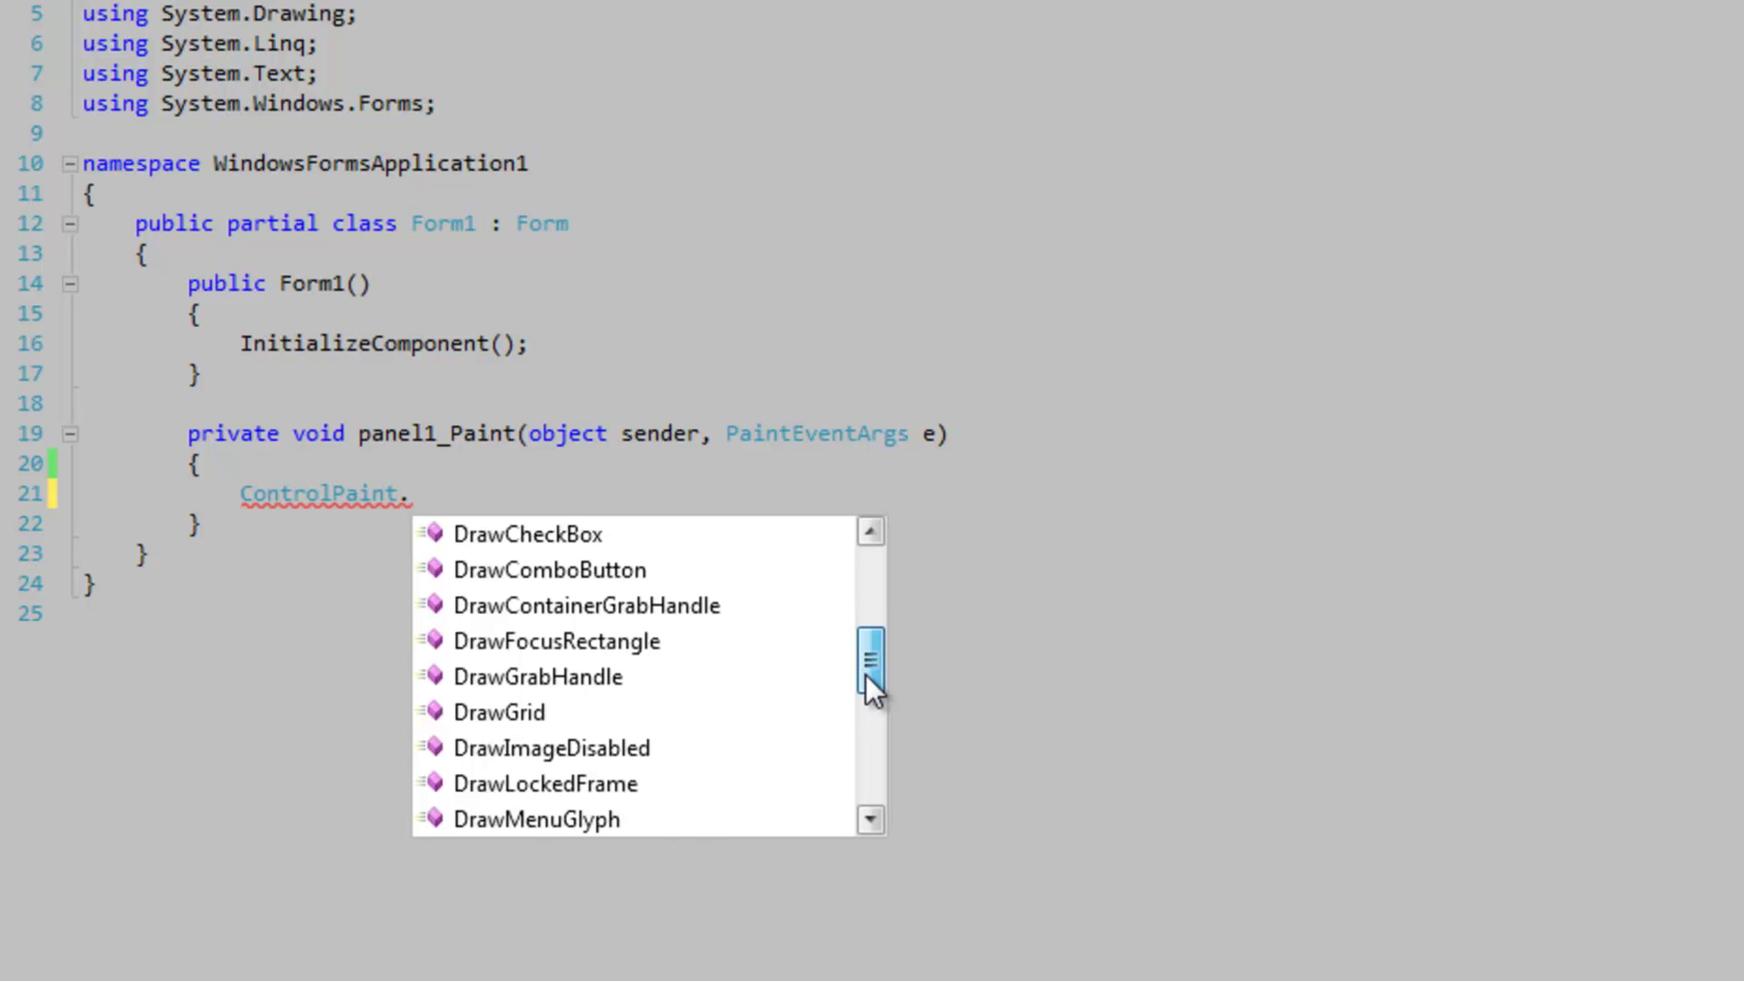
Call ControlPaint.DrawGrid with new Size(40, 40) and Color.Red, then run the form.
double_click(702, 712)
type("(e.gr")
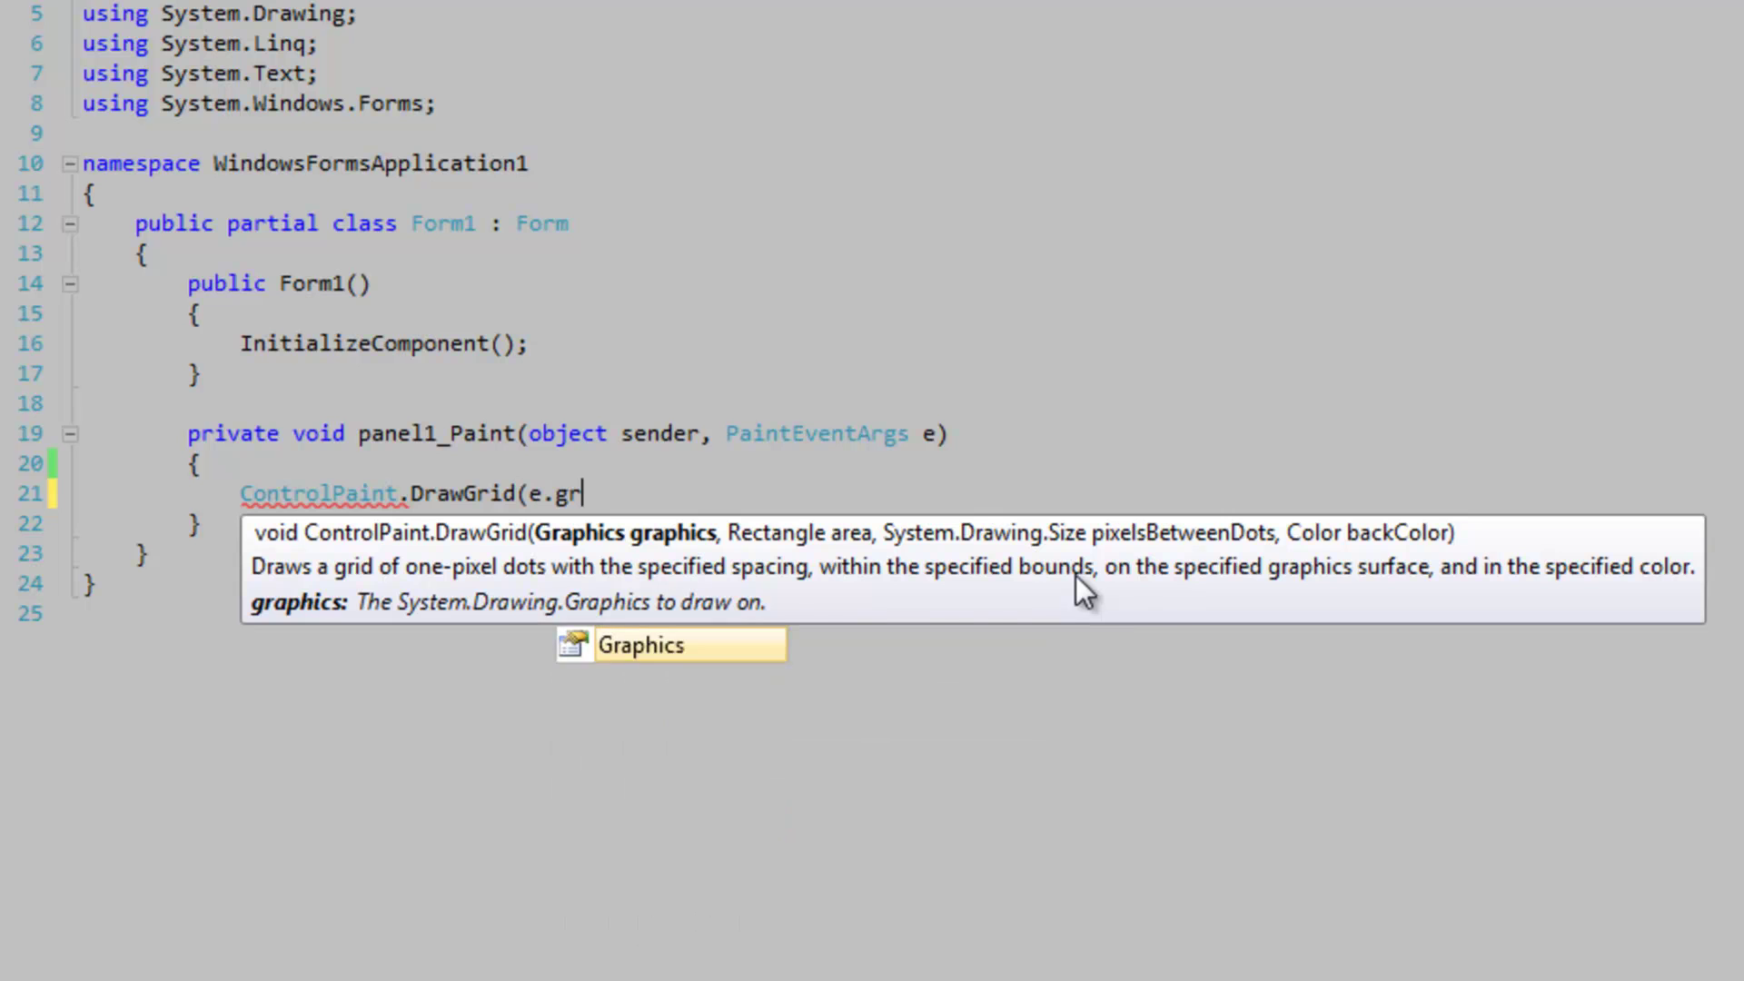
type(", th.")
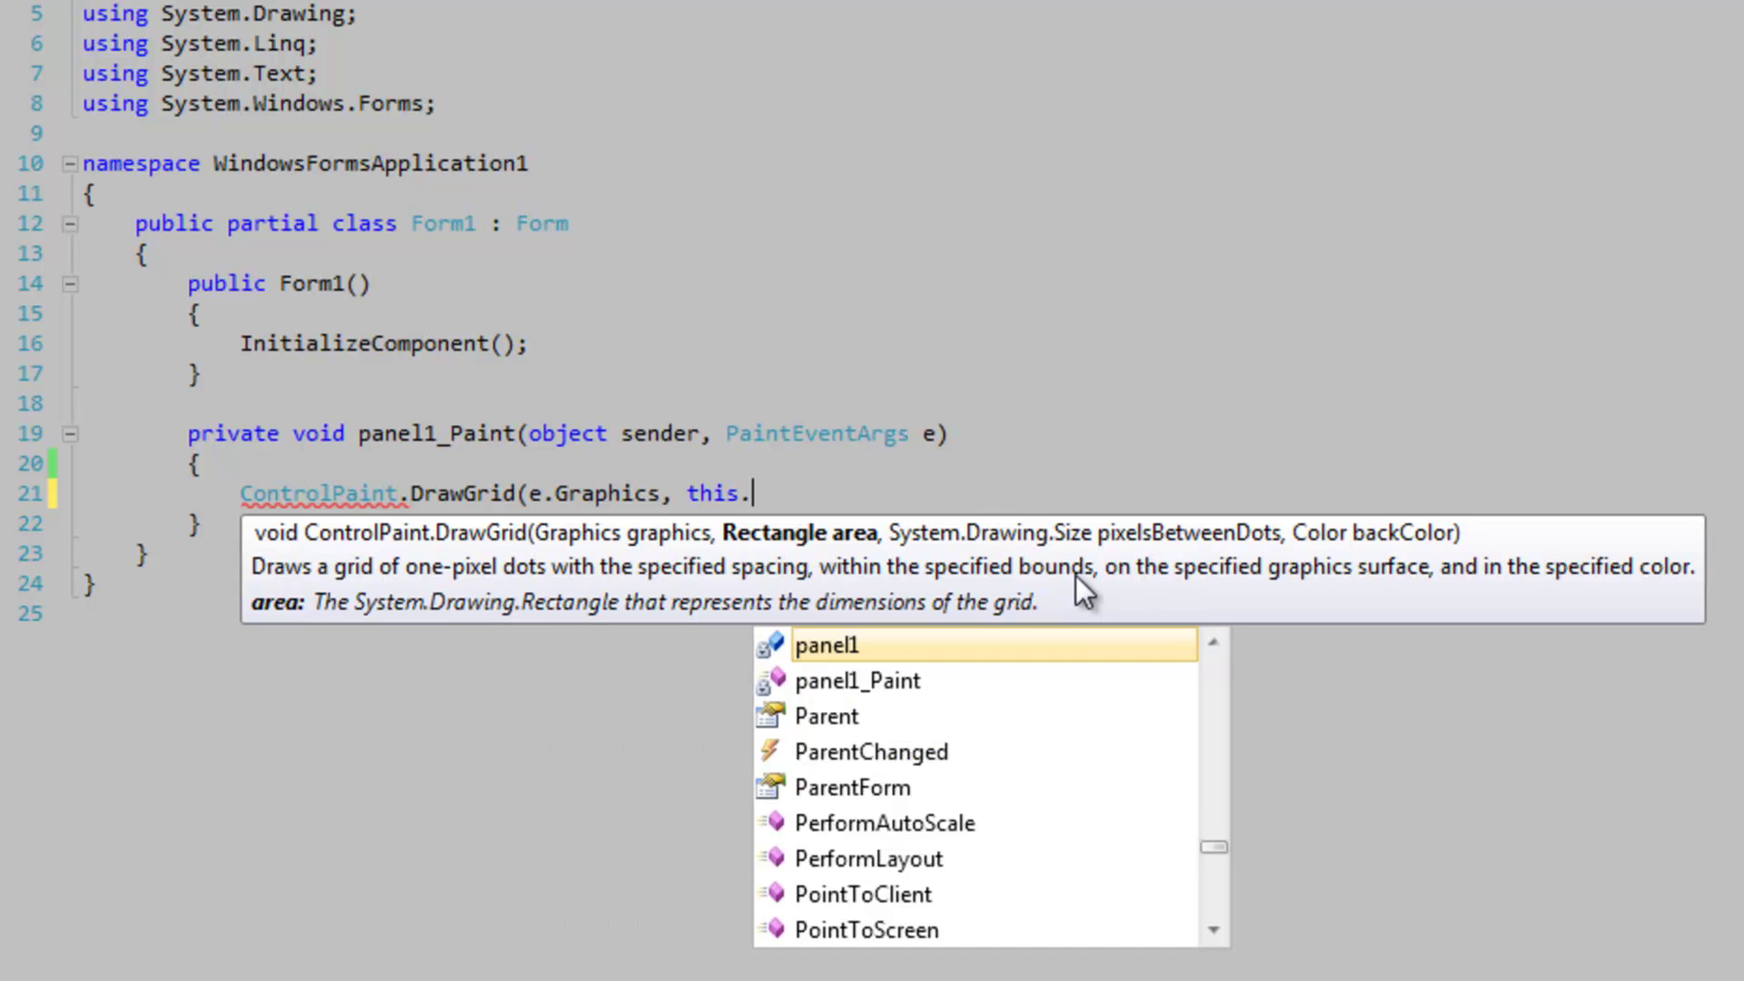
key("BackSpace")
key("BackSpace")
key("BackSpace")
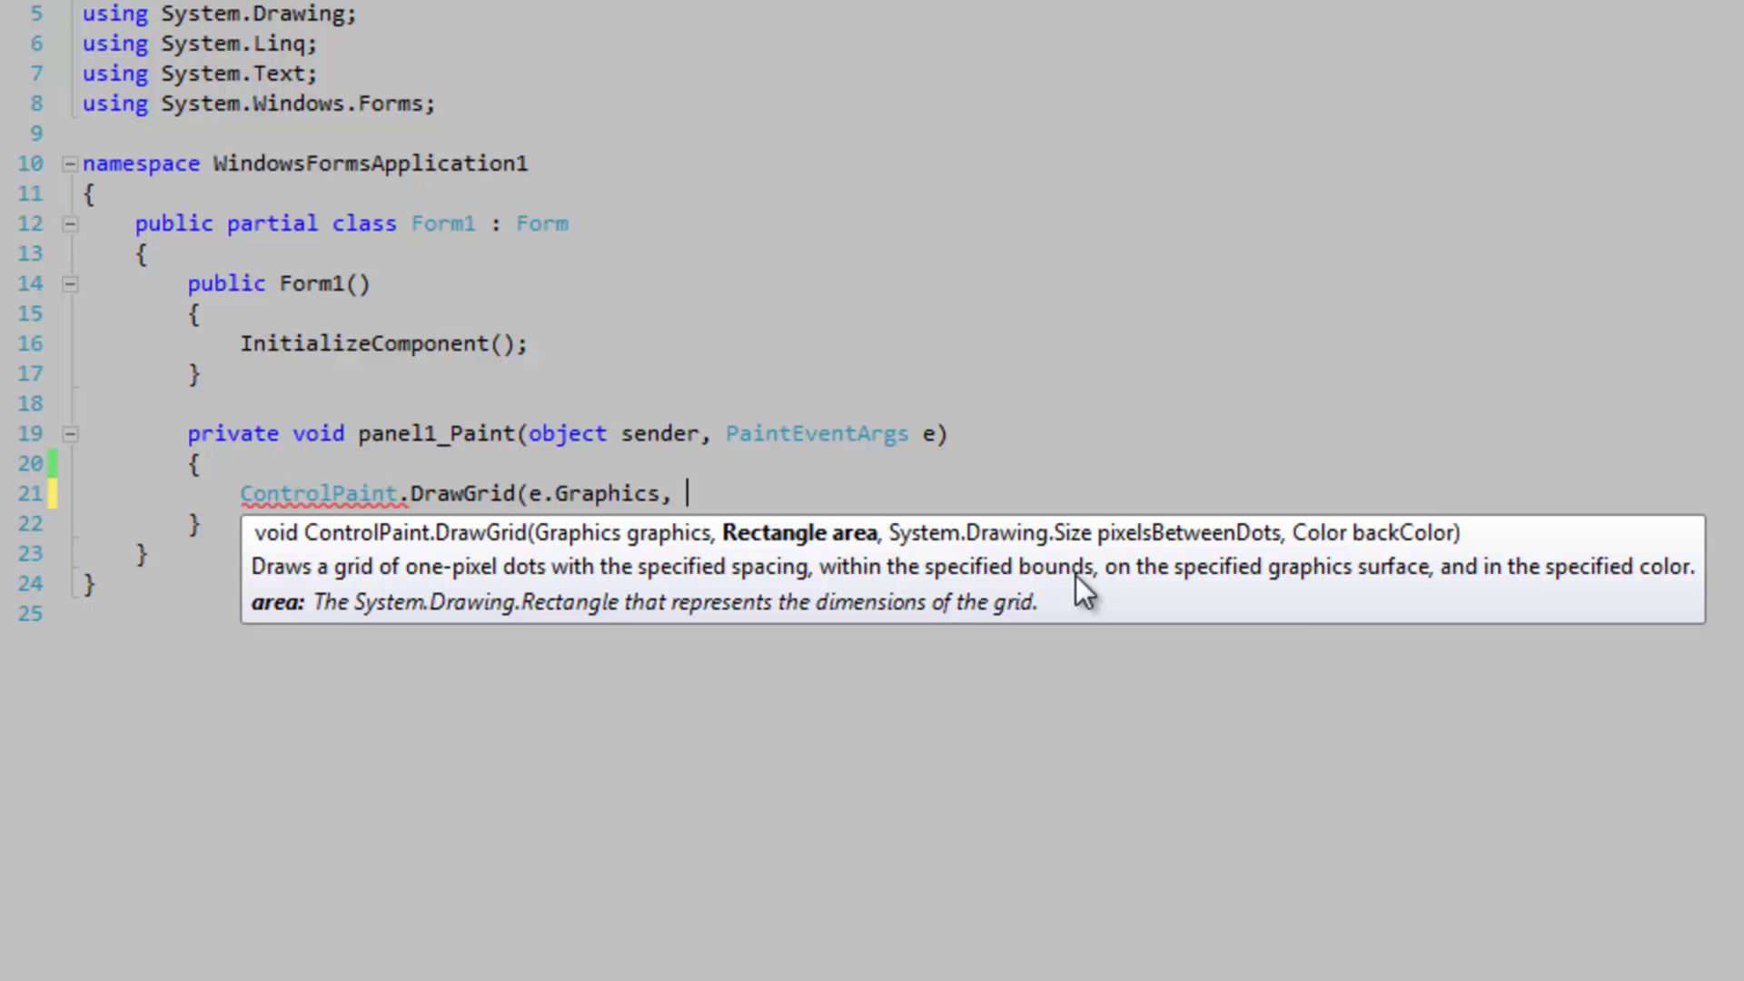
type("panel1.C")
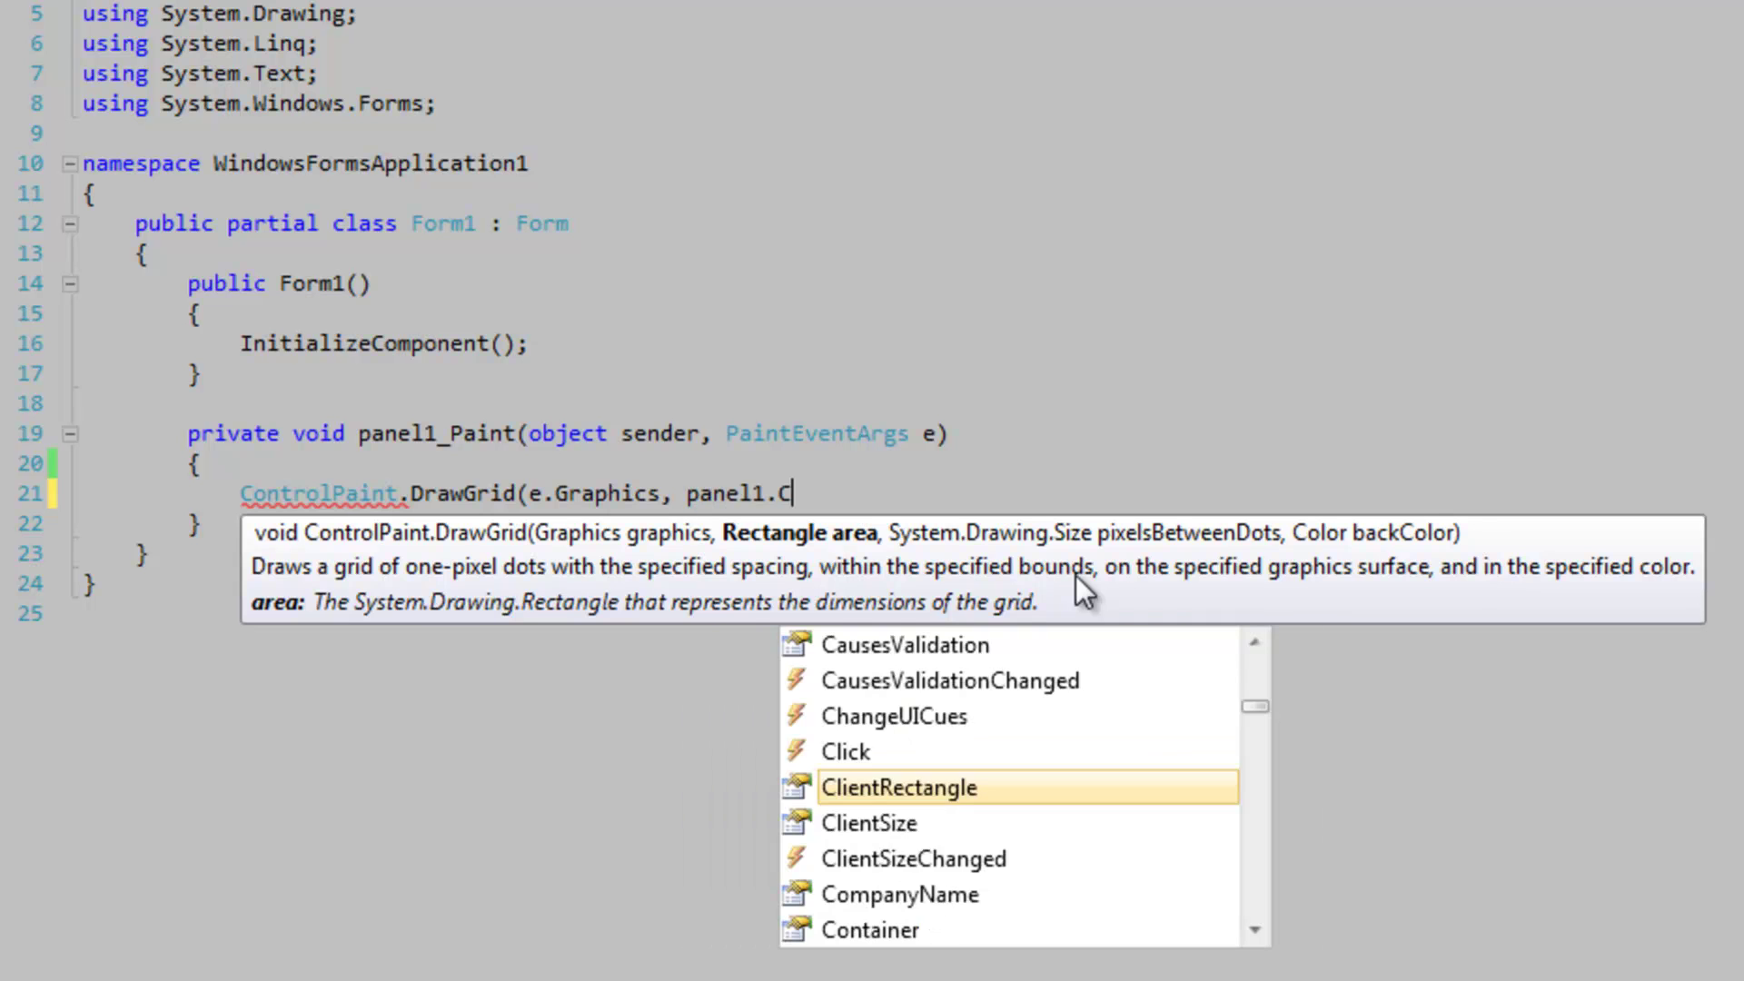
type("lientRectangle, ")
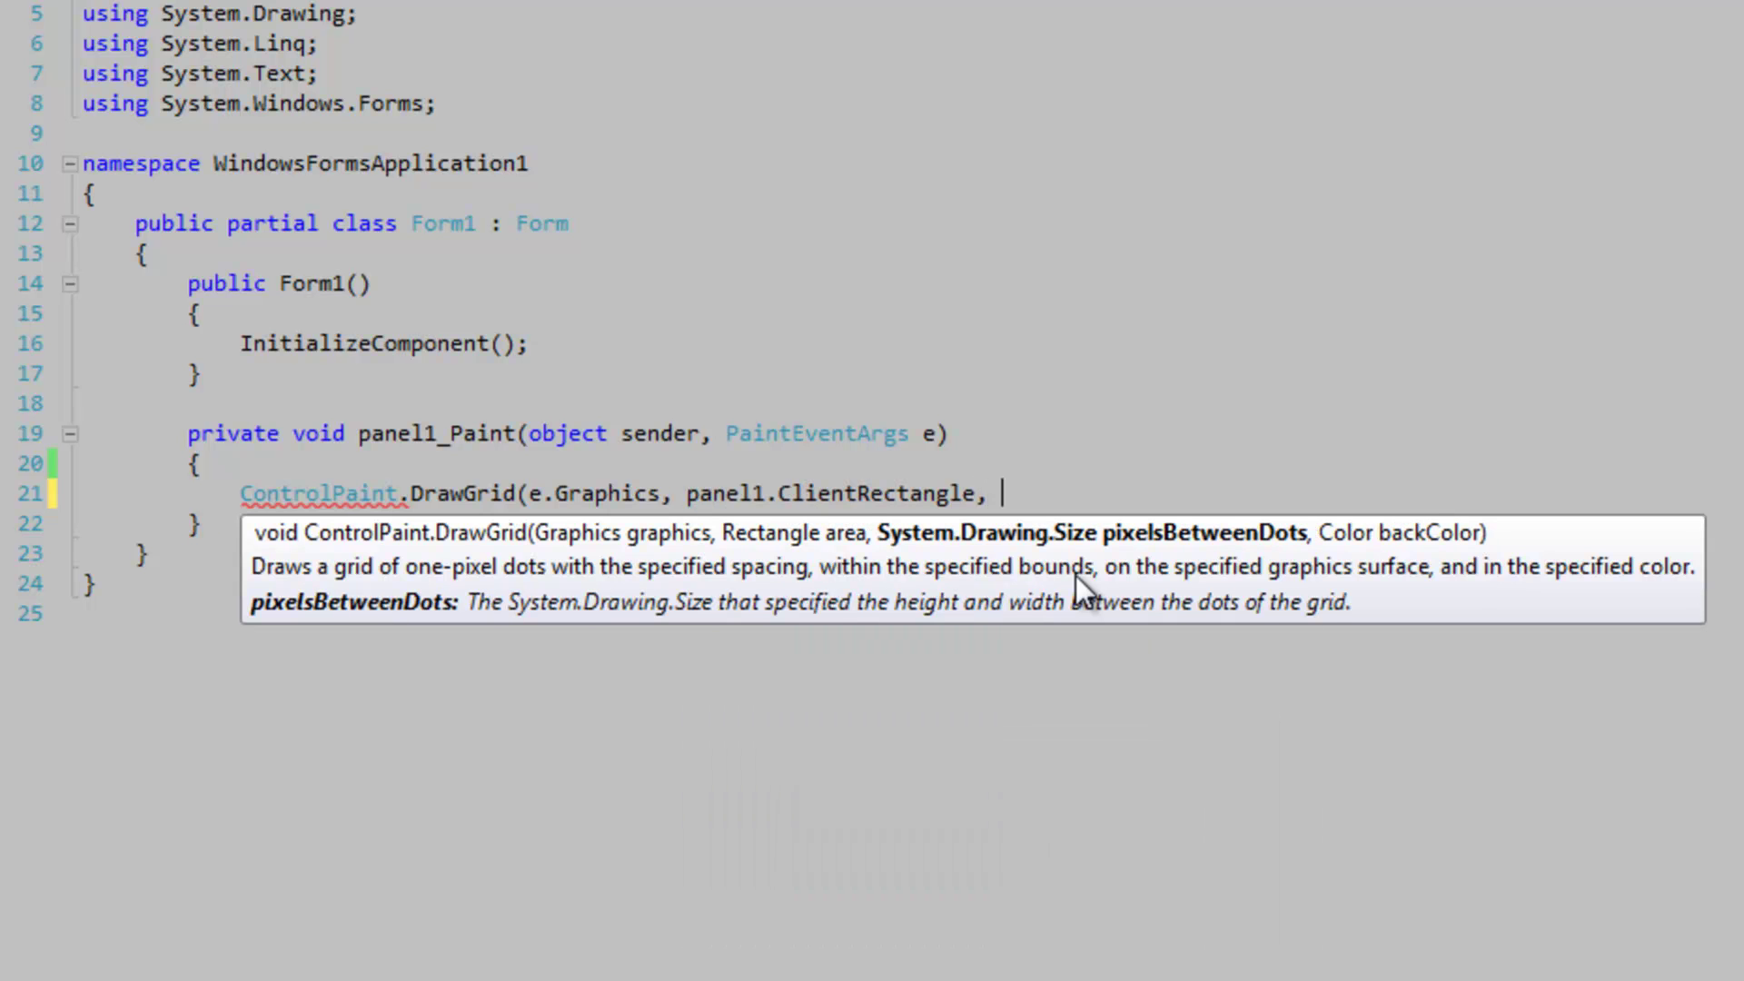
type("new Siz")
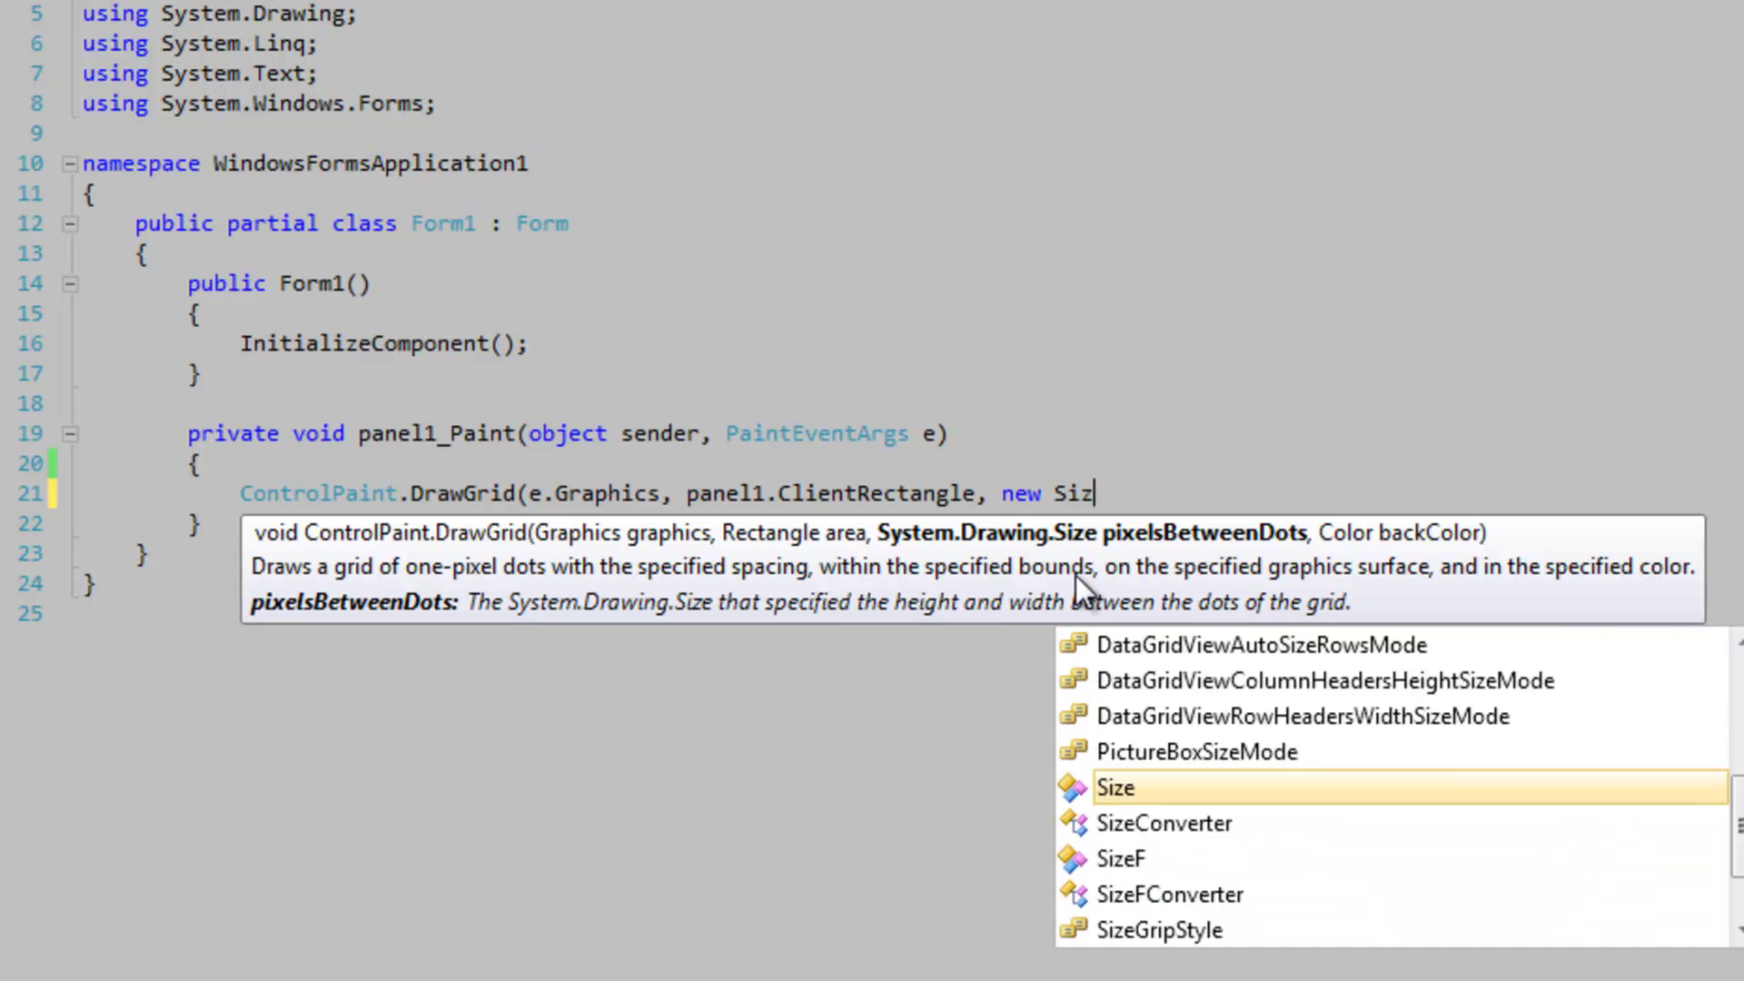
key("Tab")
type("(40")
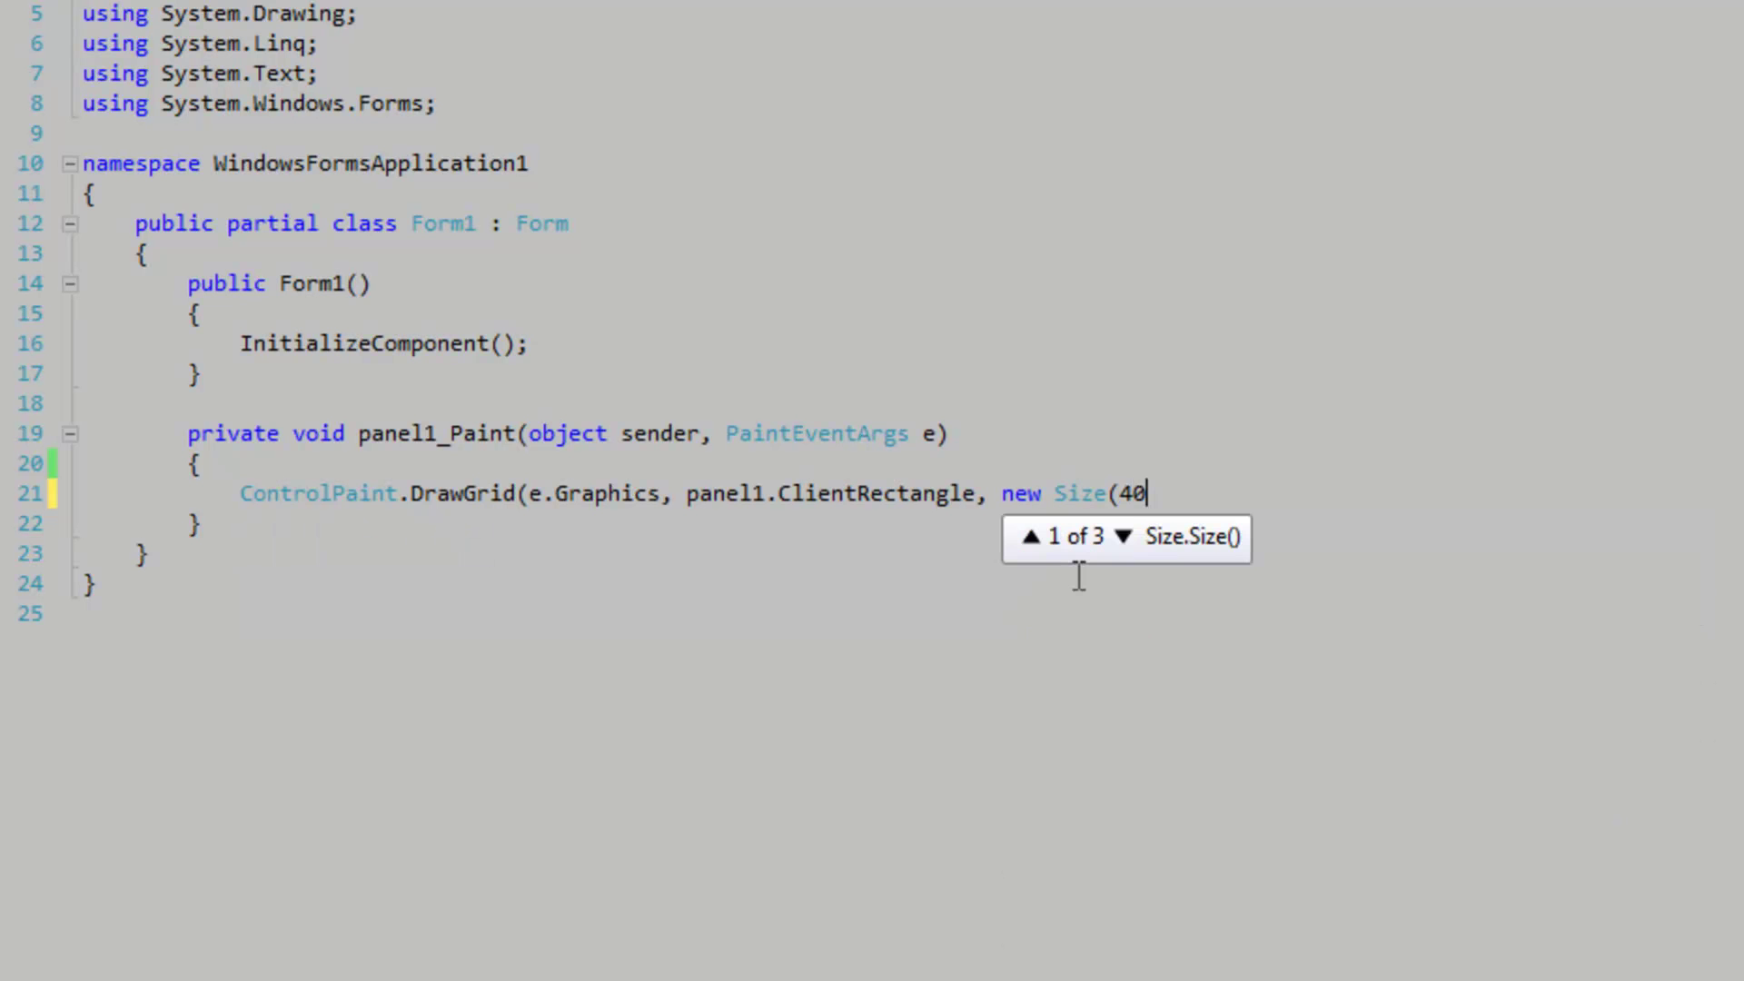
type(", 40), ")
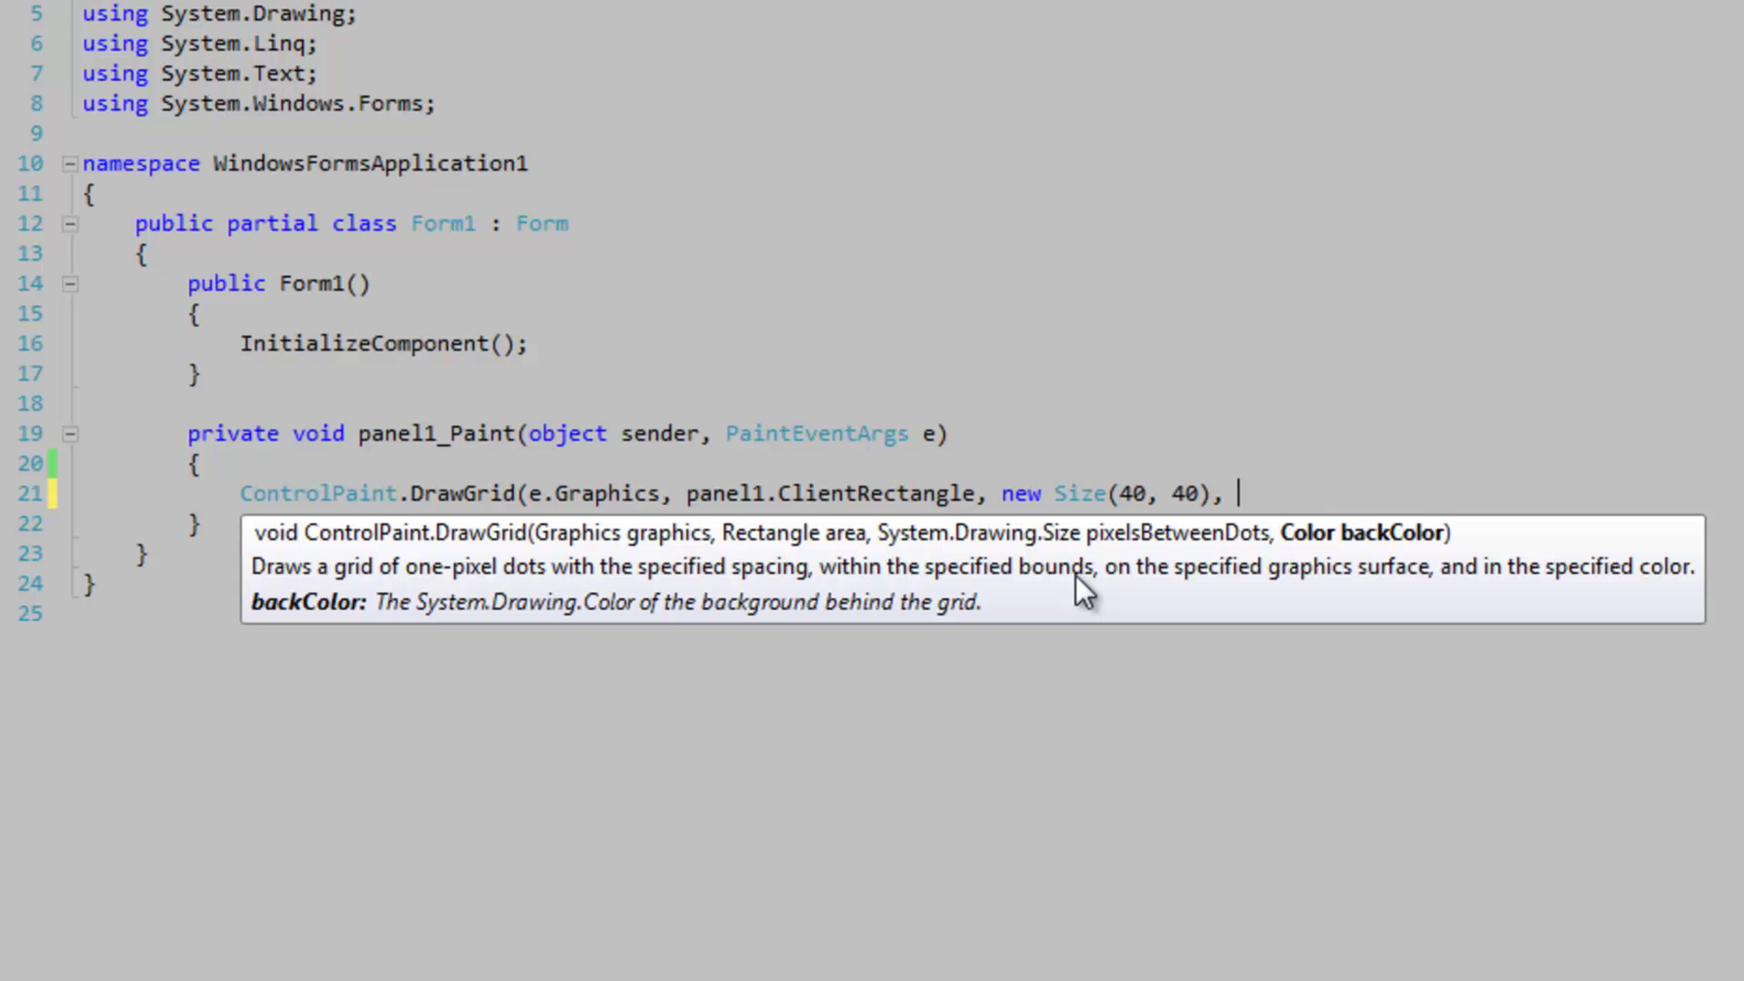
type("Color.re")
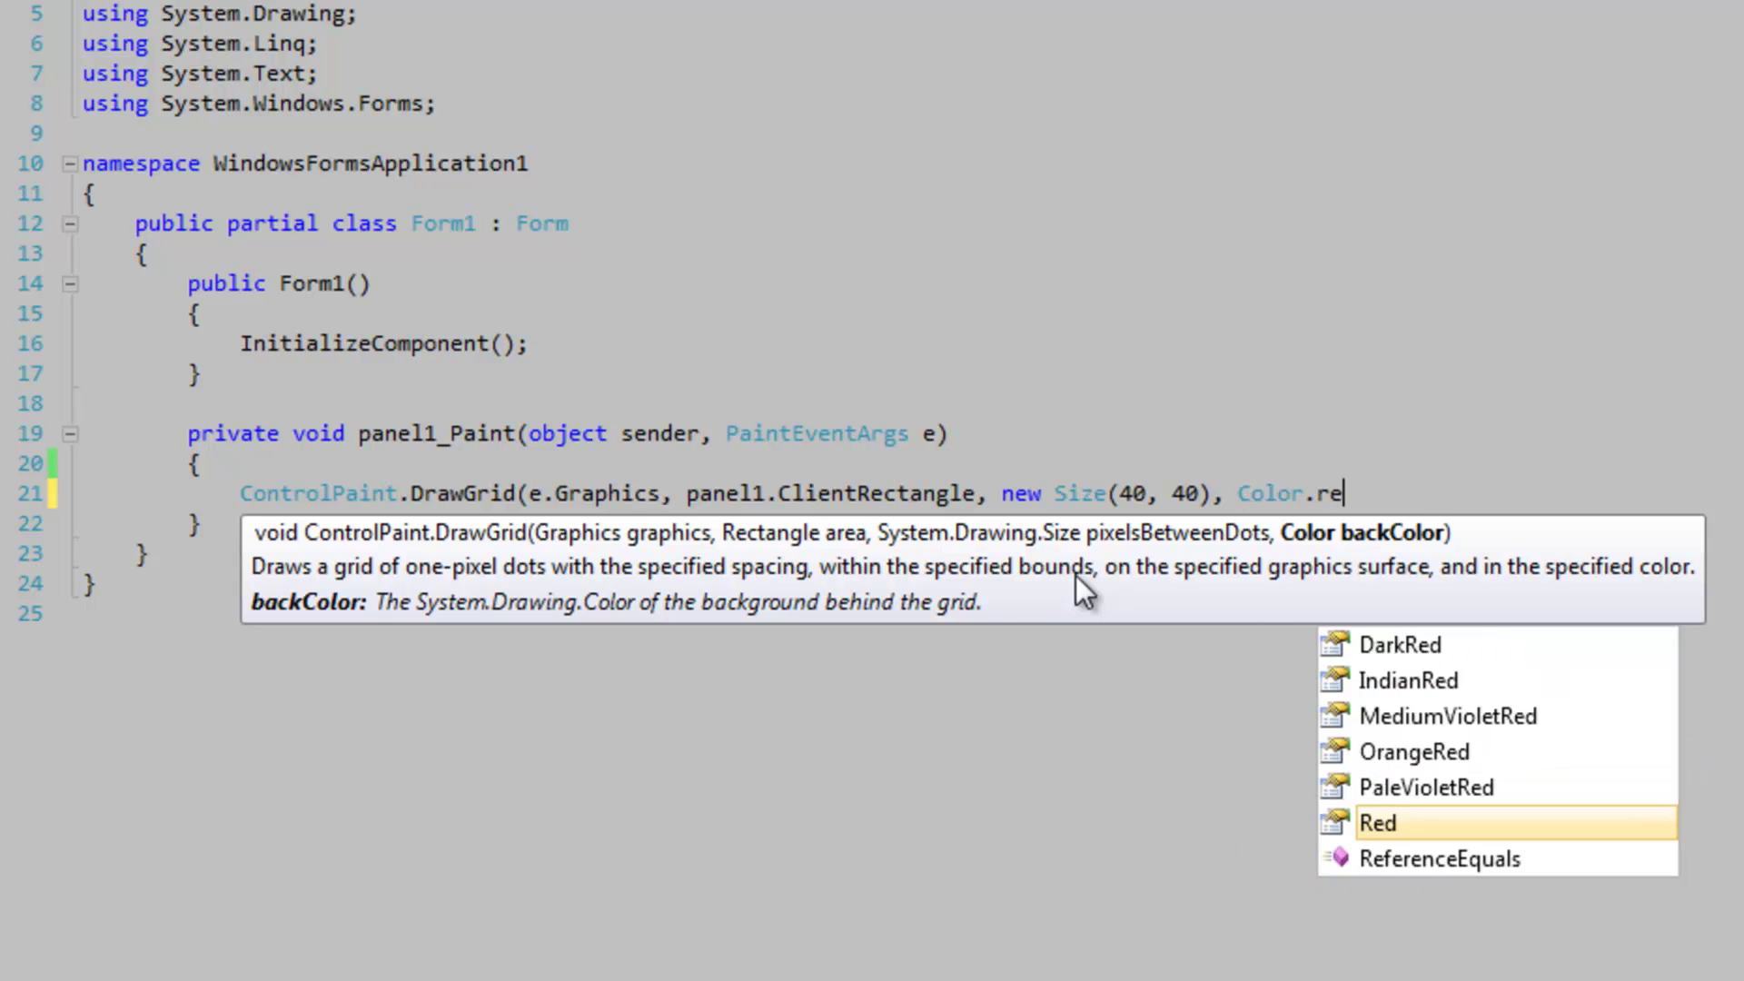
key("Tab")
type(");")
key("F5")
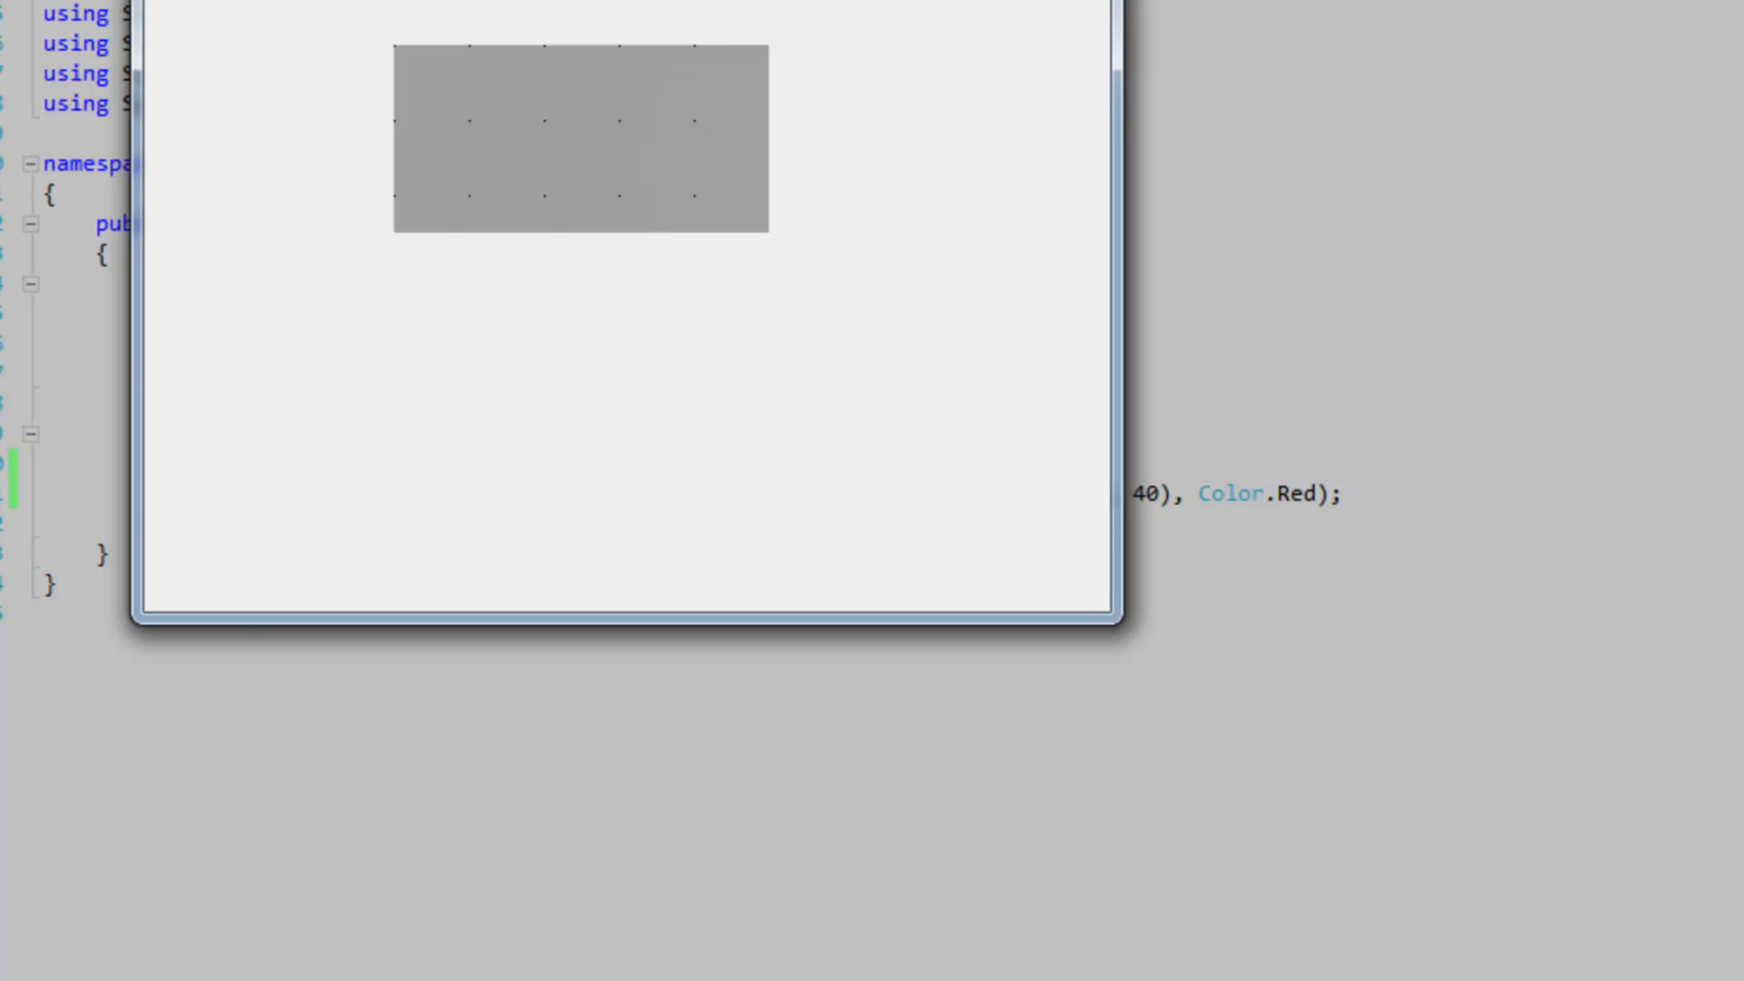
Inflate the client rectangle by -50, draw it with DrawFocusRectangle, and run the form.
key("alt+F4")
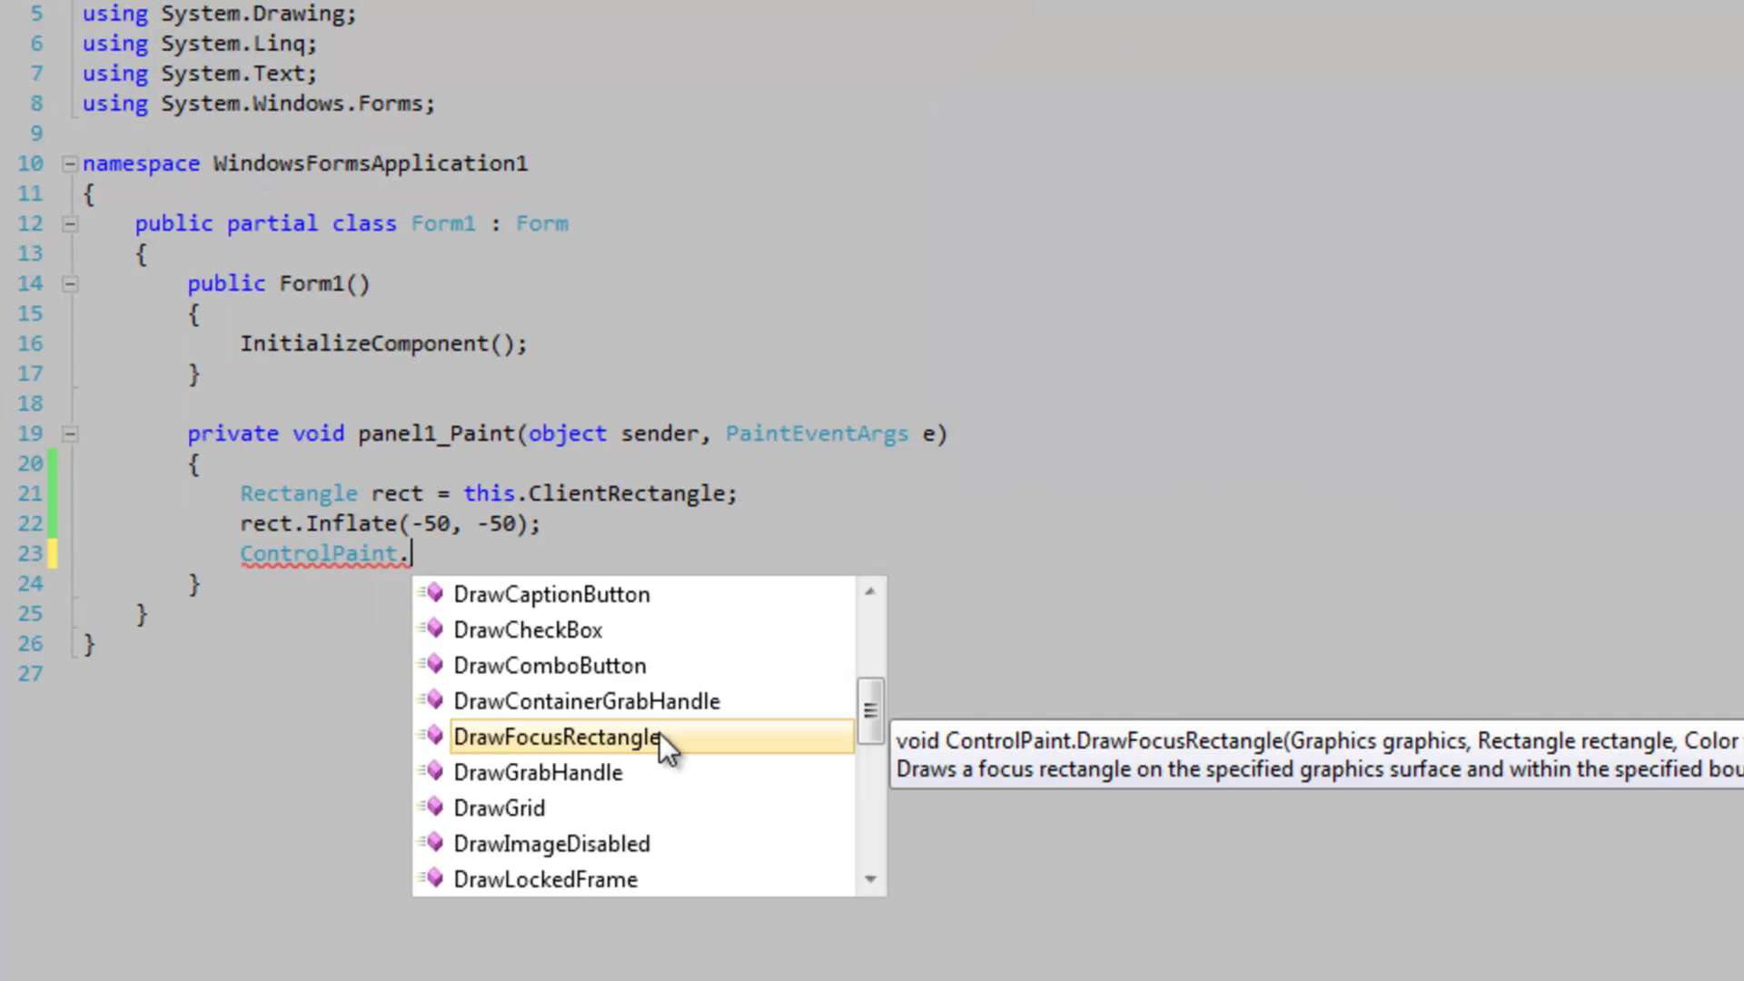
double_click(658, 735)
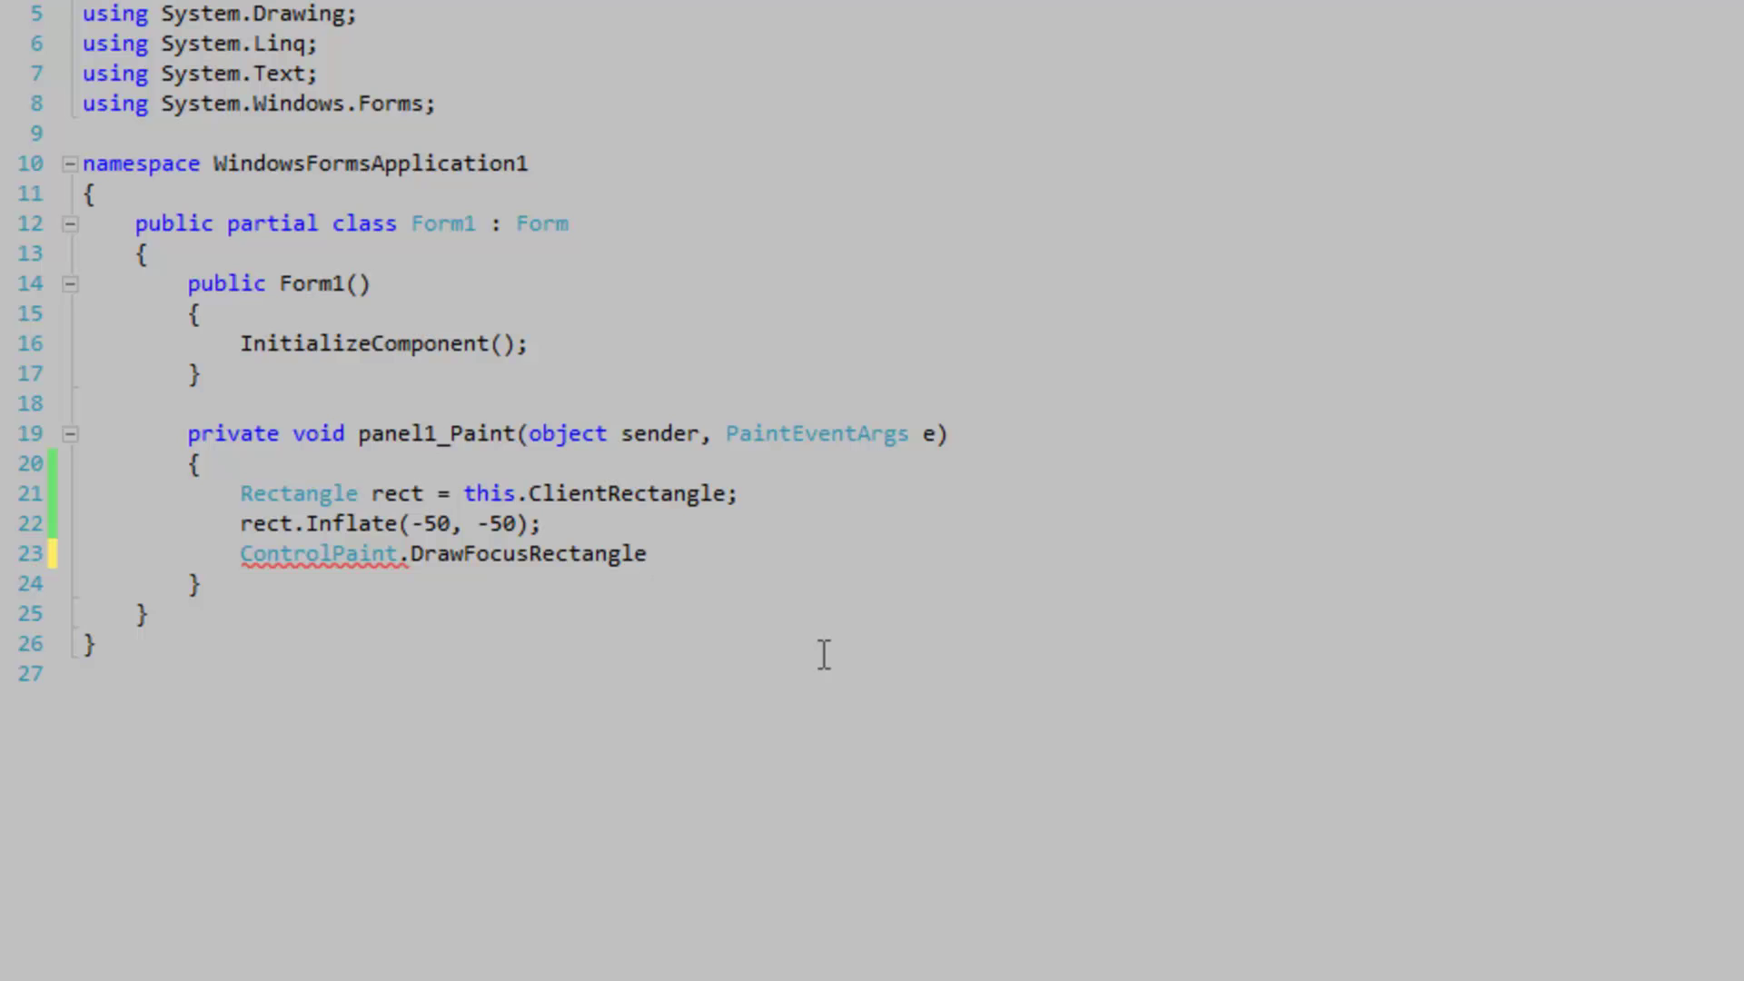
type("(")
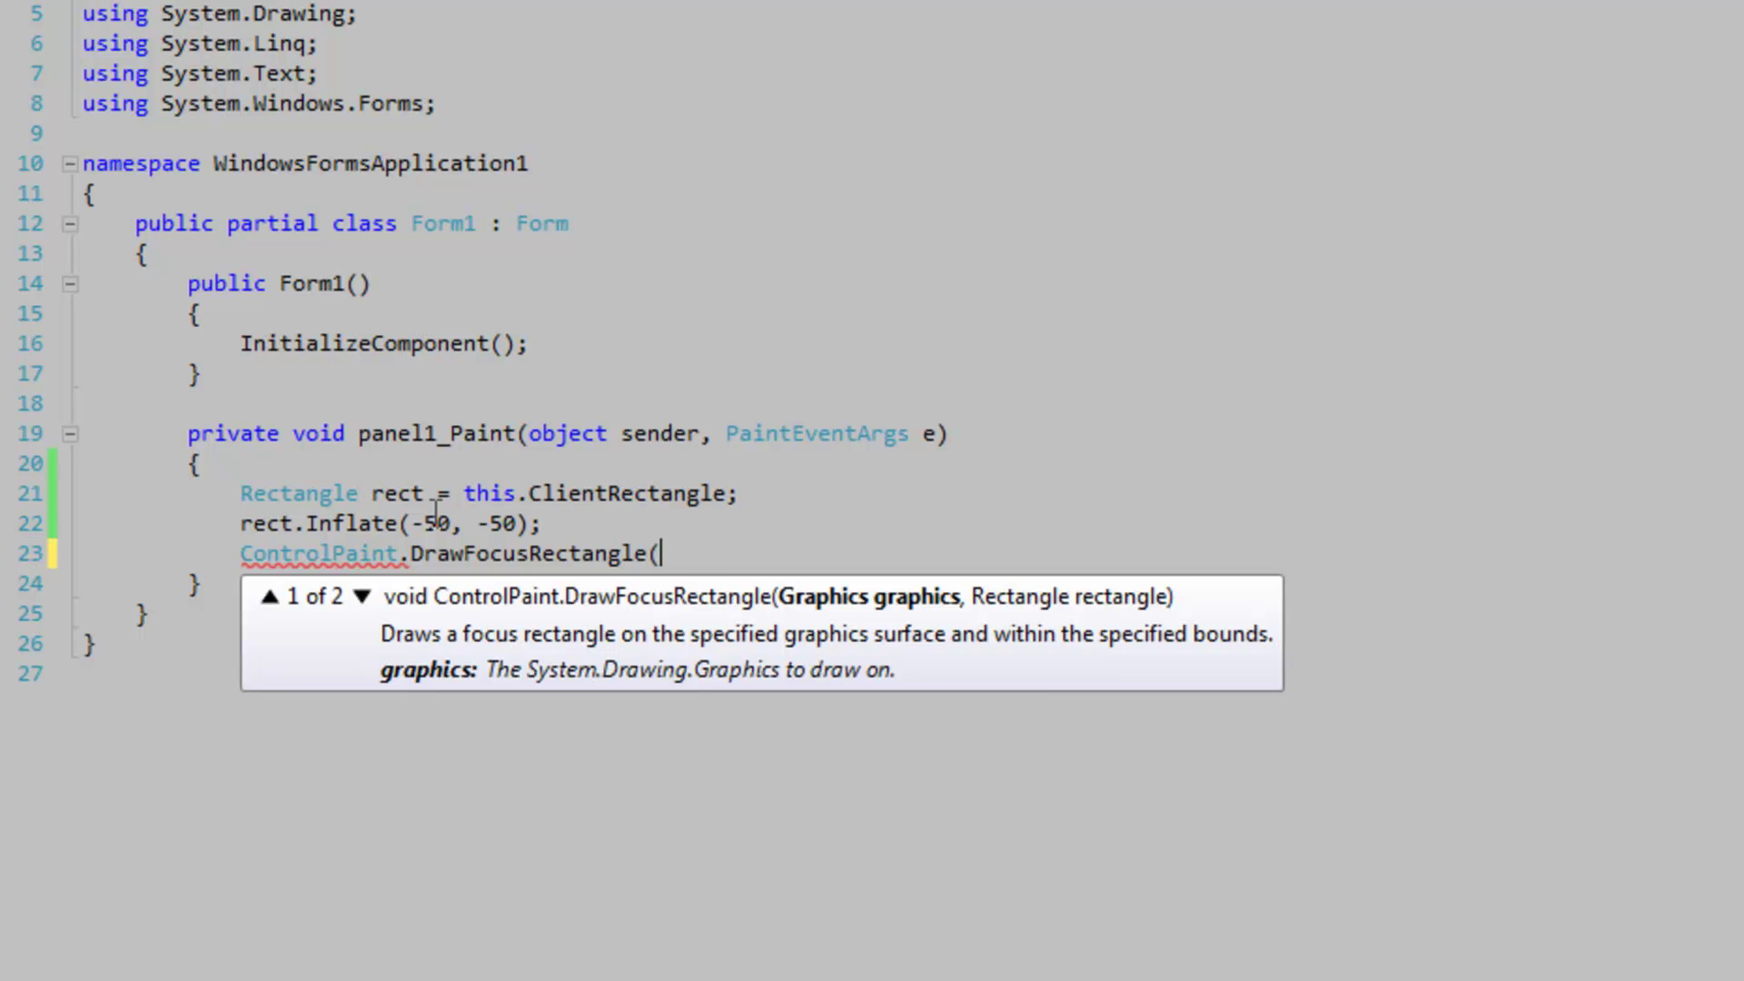
type("e.g")
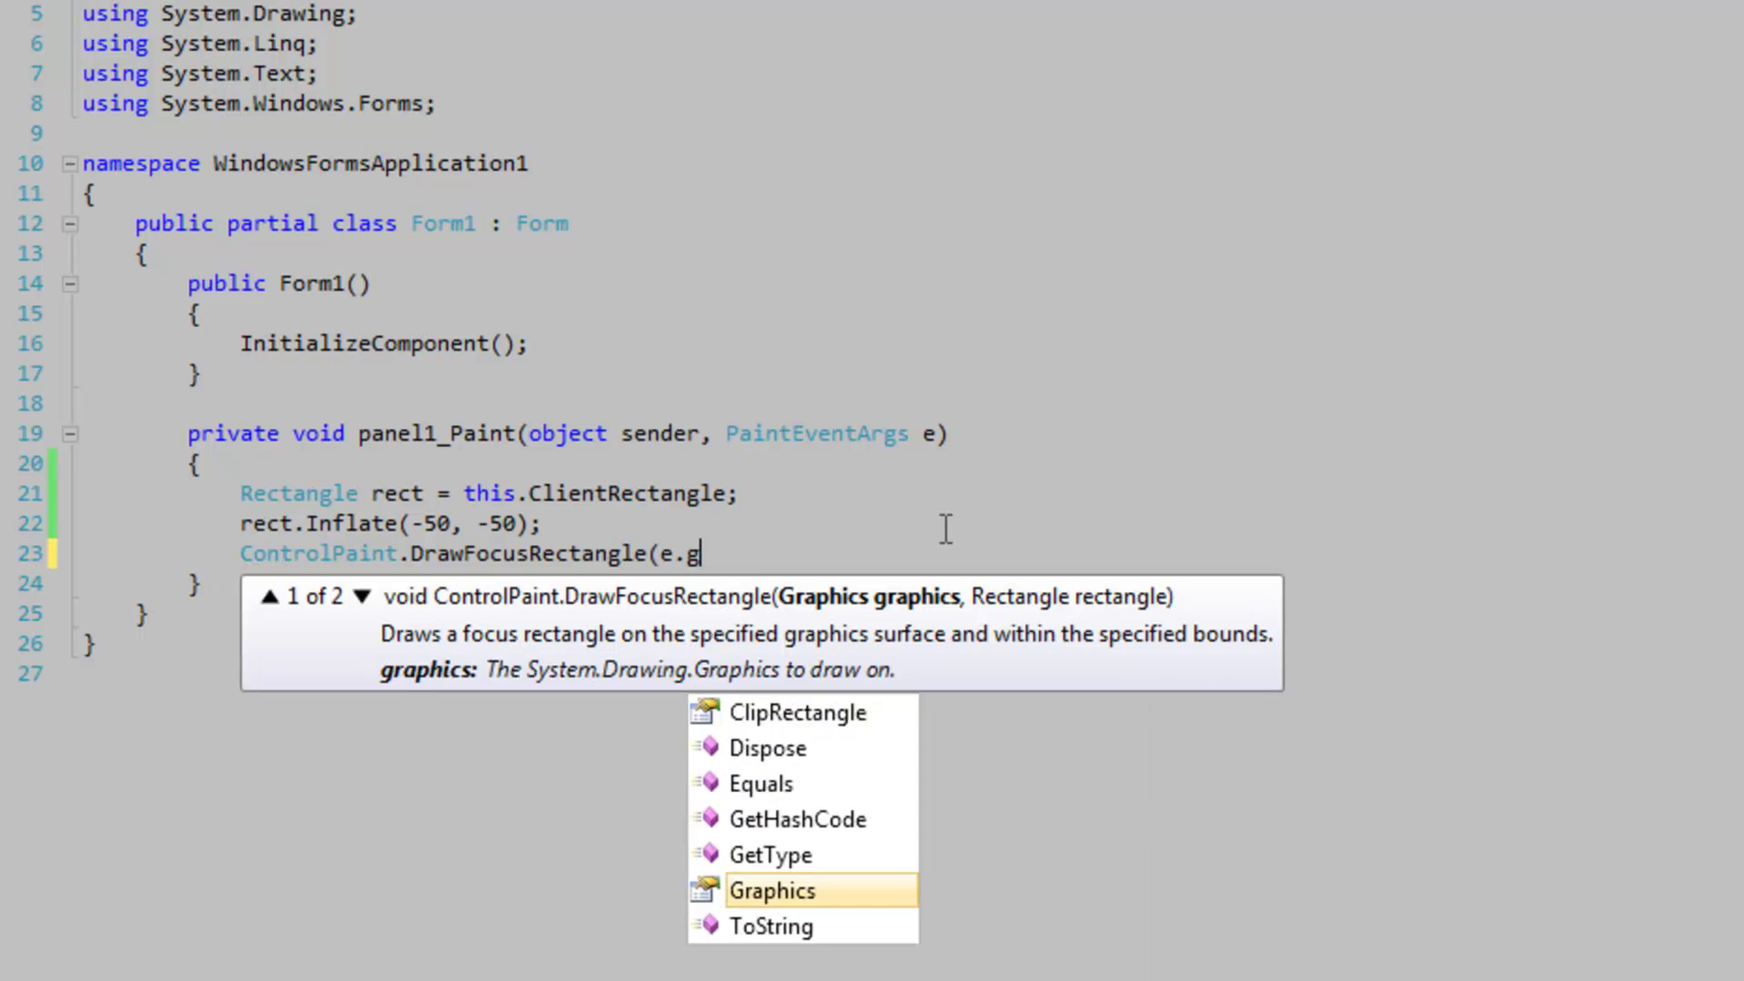
type("r, rec")
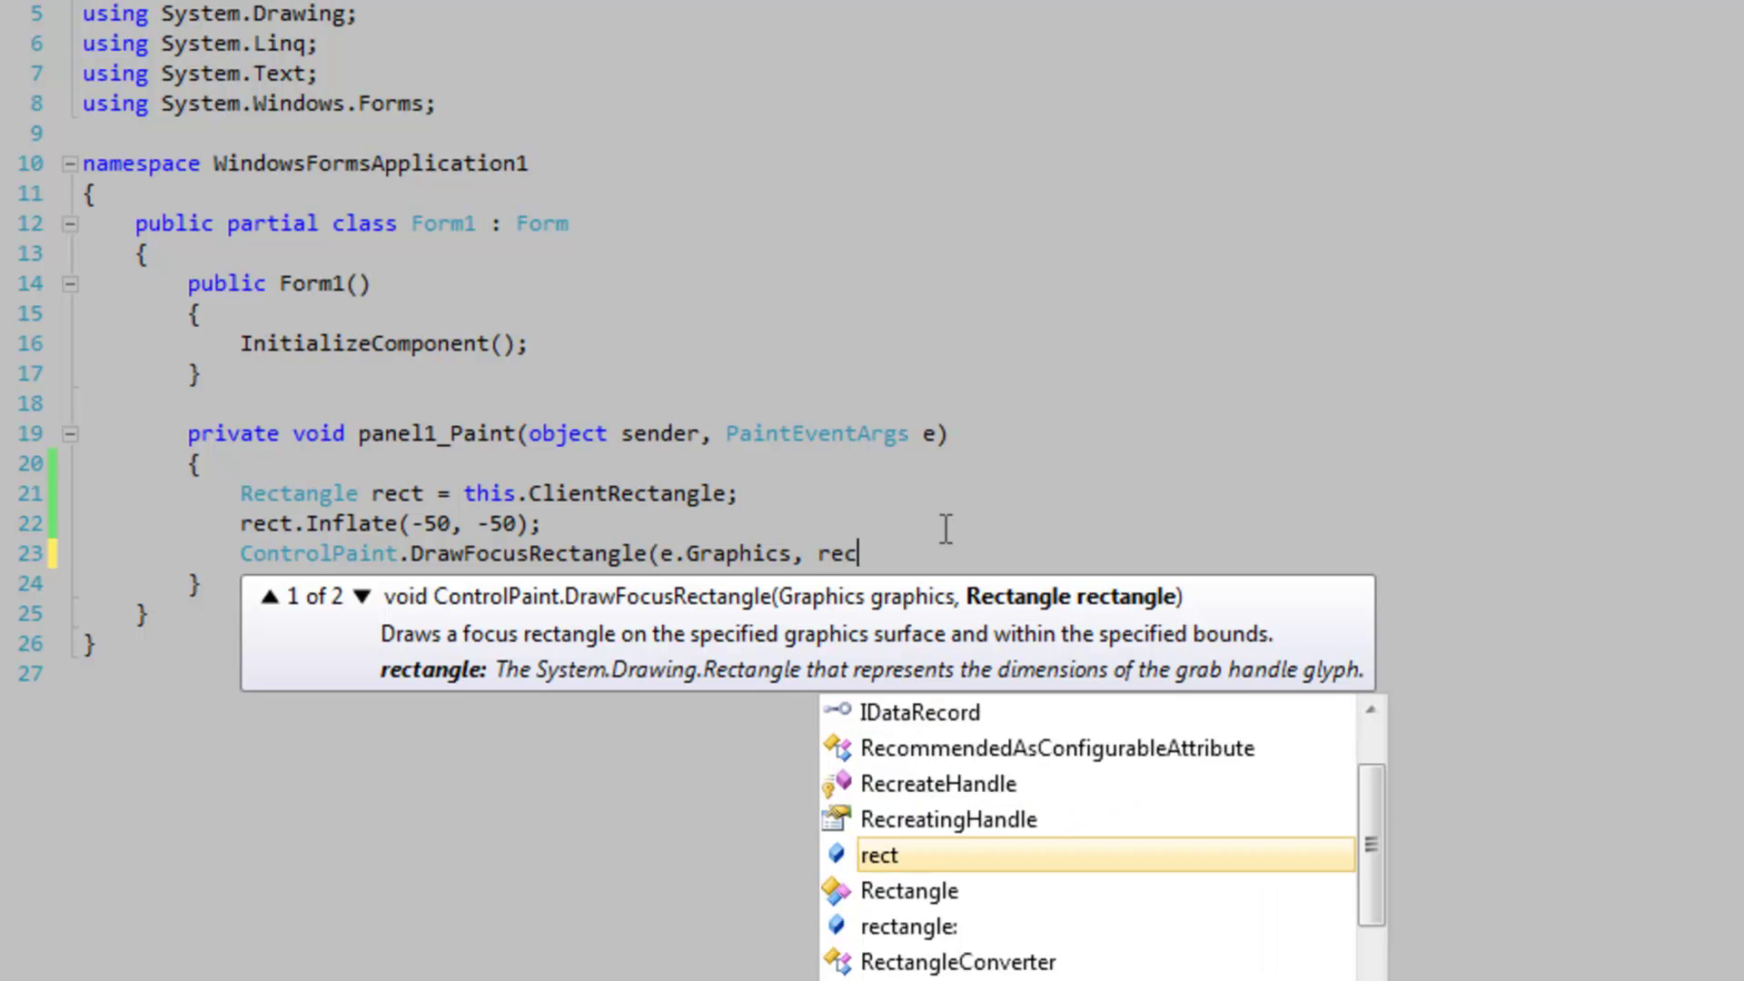
type("t);")
key("F5")
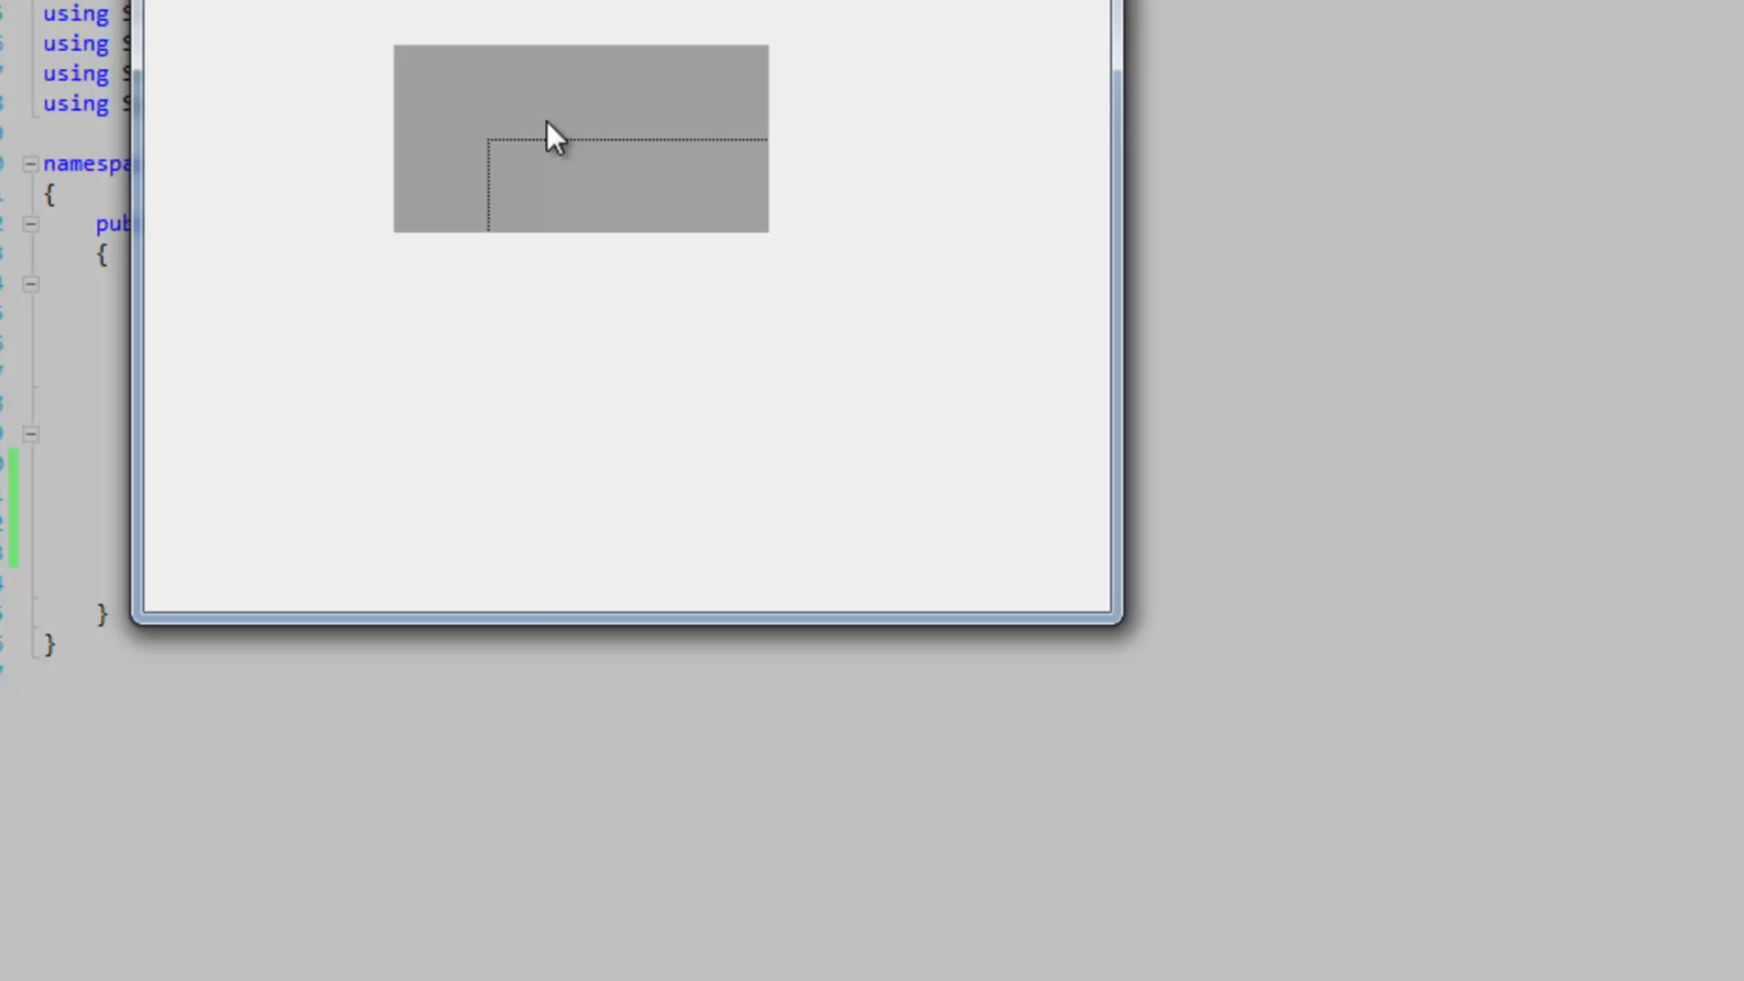
key("alt+F4")
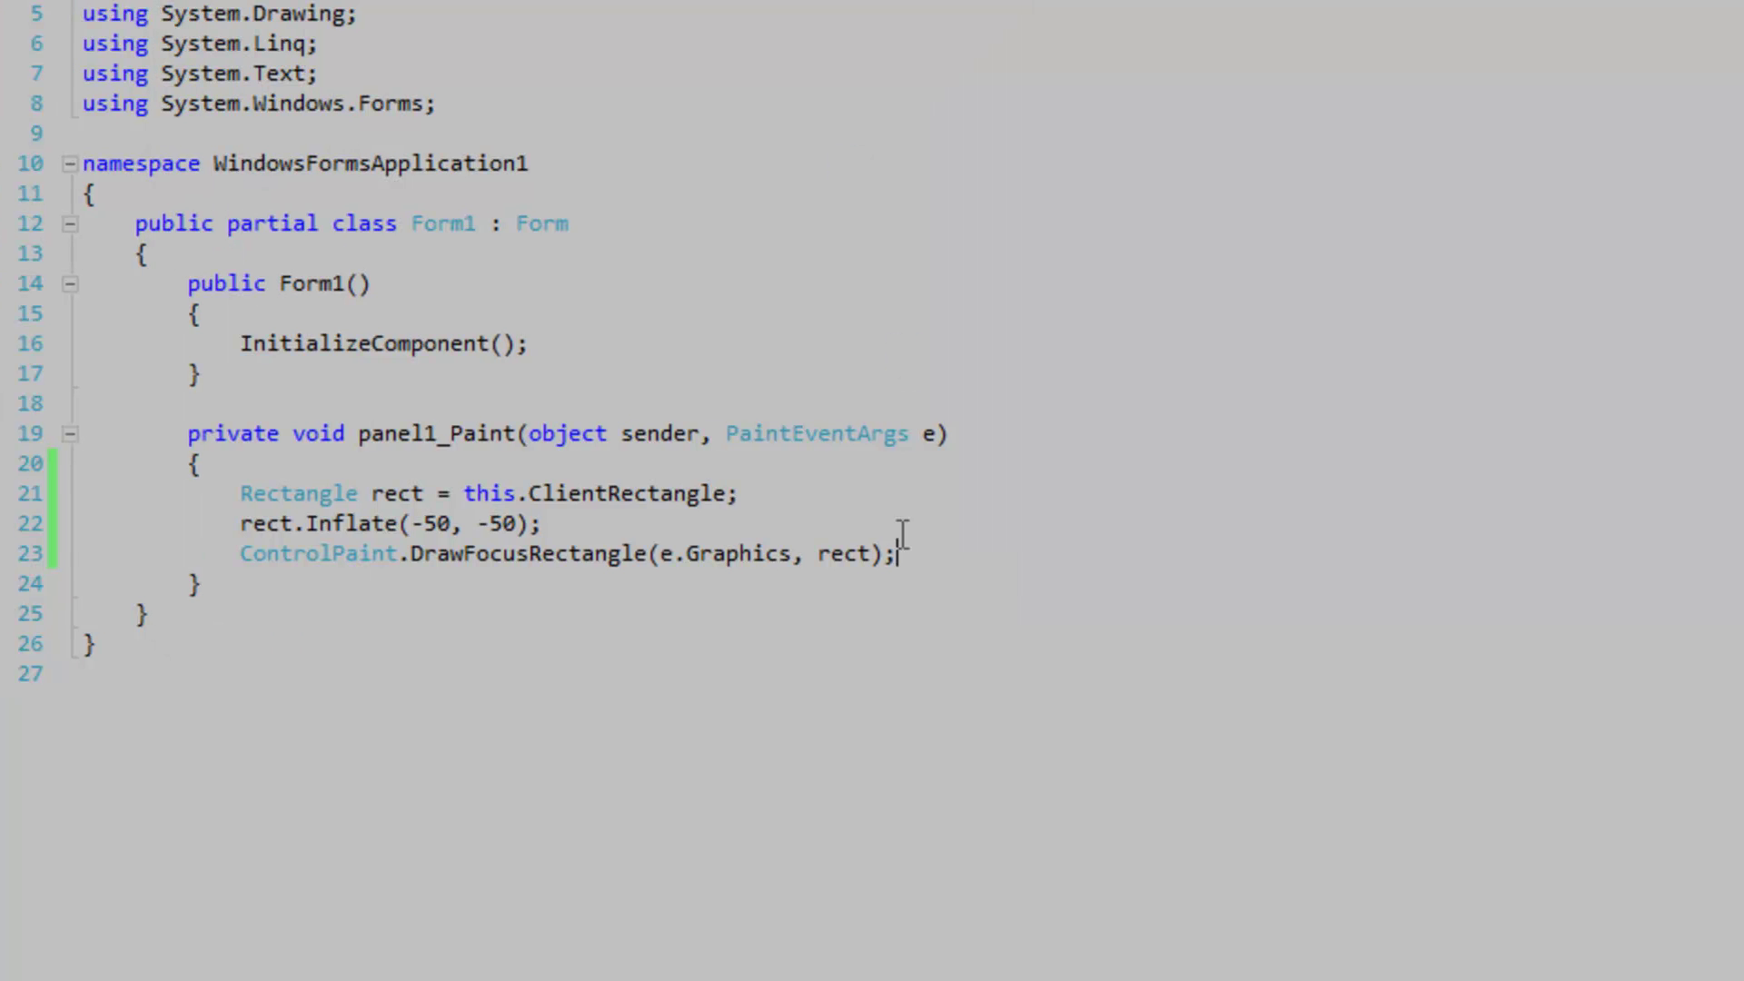
left_click_drag(900, 553, 411, 554)
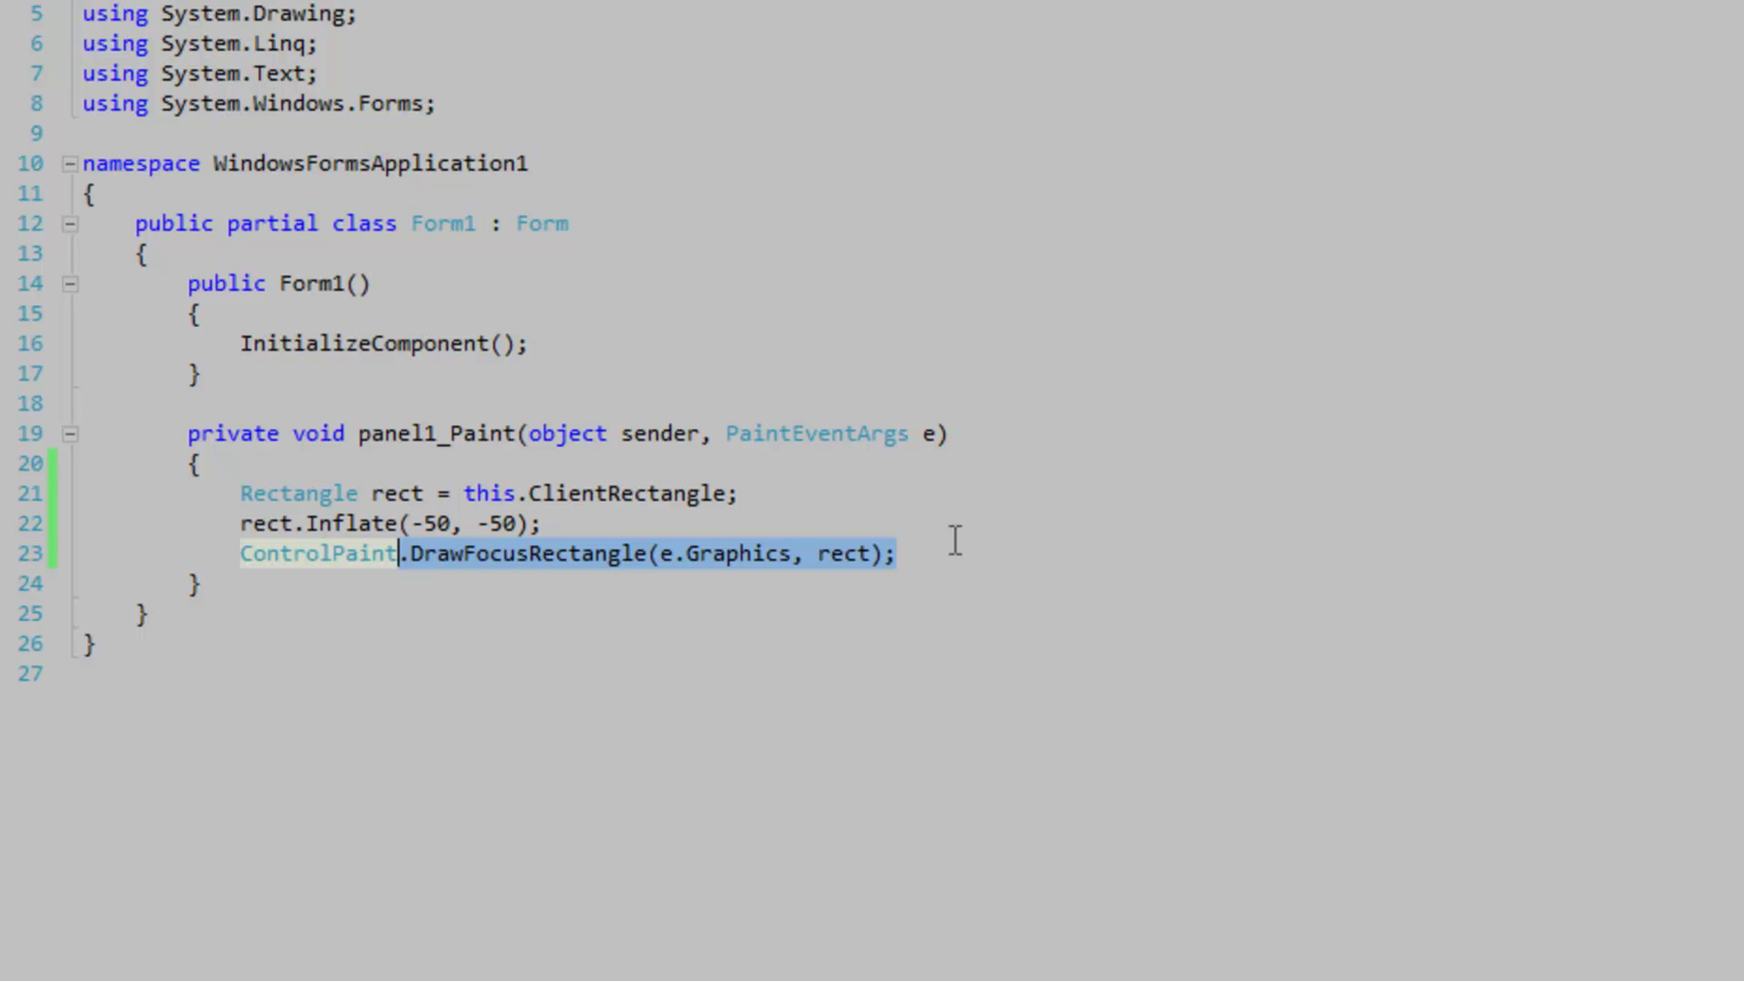
type(".")
scroll(839, 744, "up", 1)
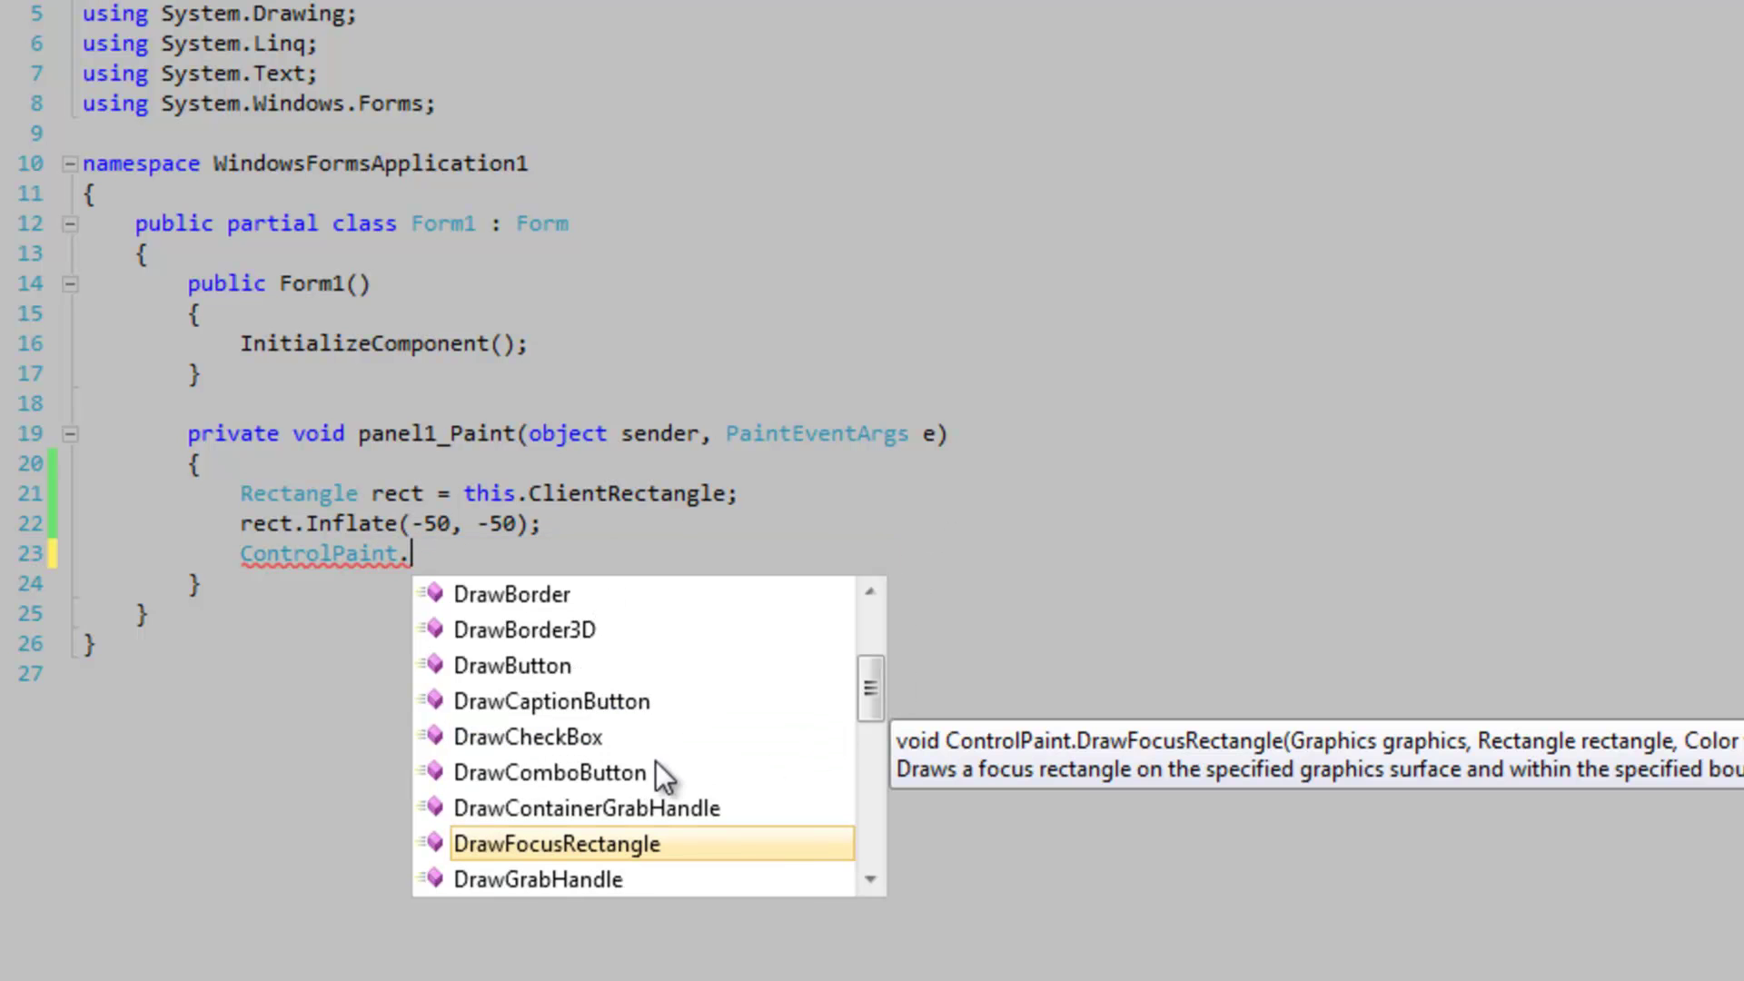
Swap in ControlPaint.DrawCheckBox on panel1.ClientRectangle with ButtonState.Checked.
left_click(599, 739)
double_click(600, 738)
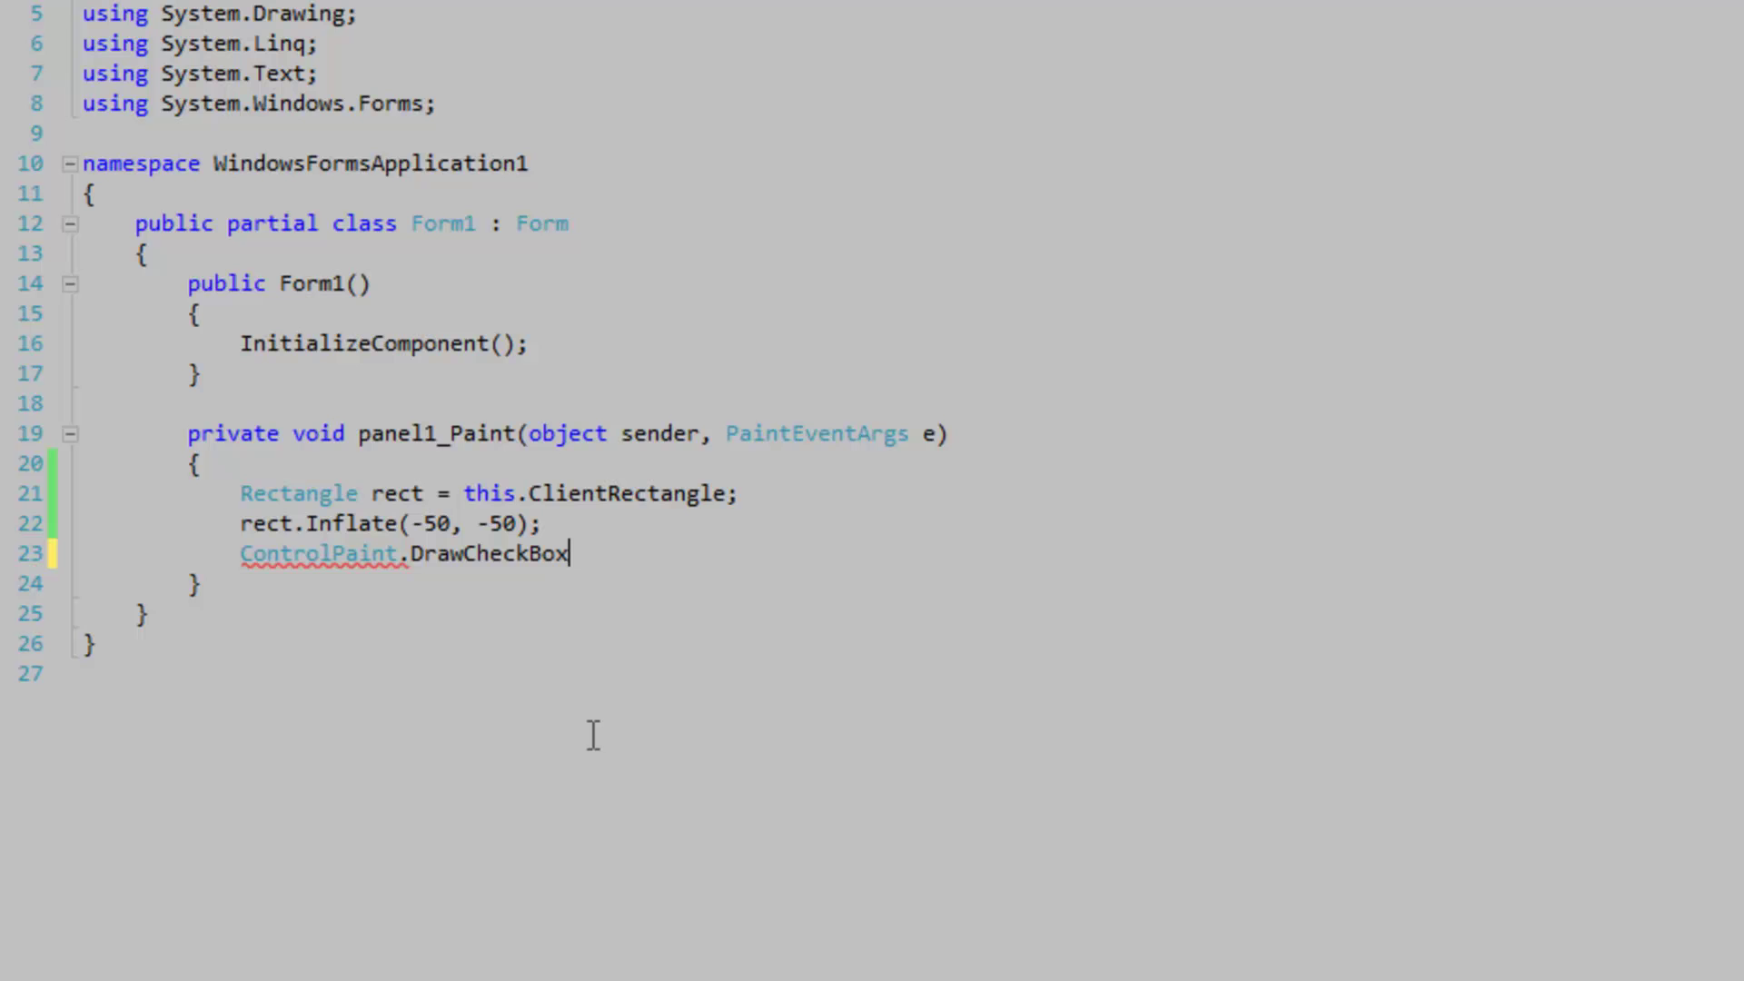
type("(")
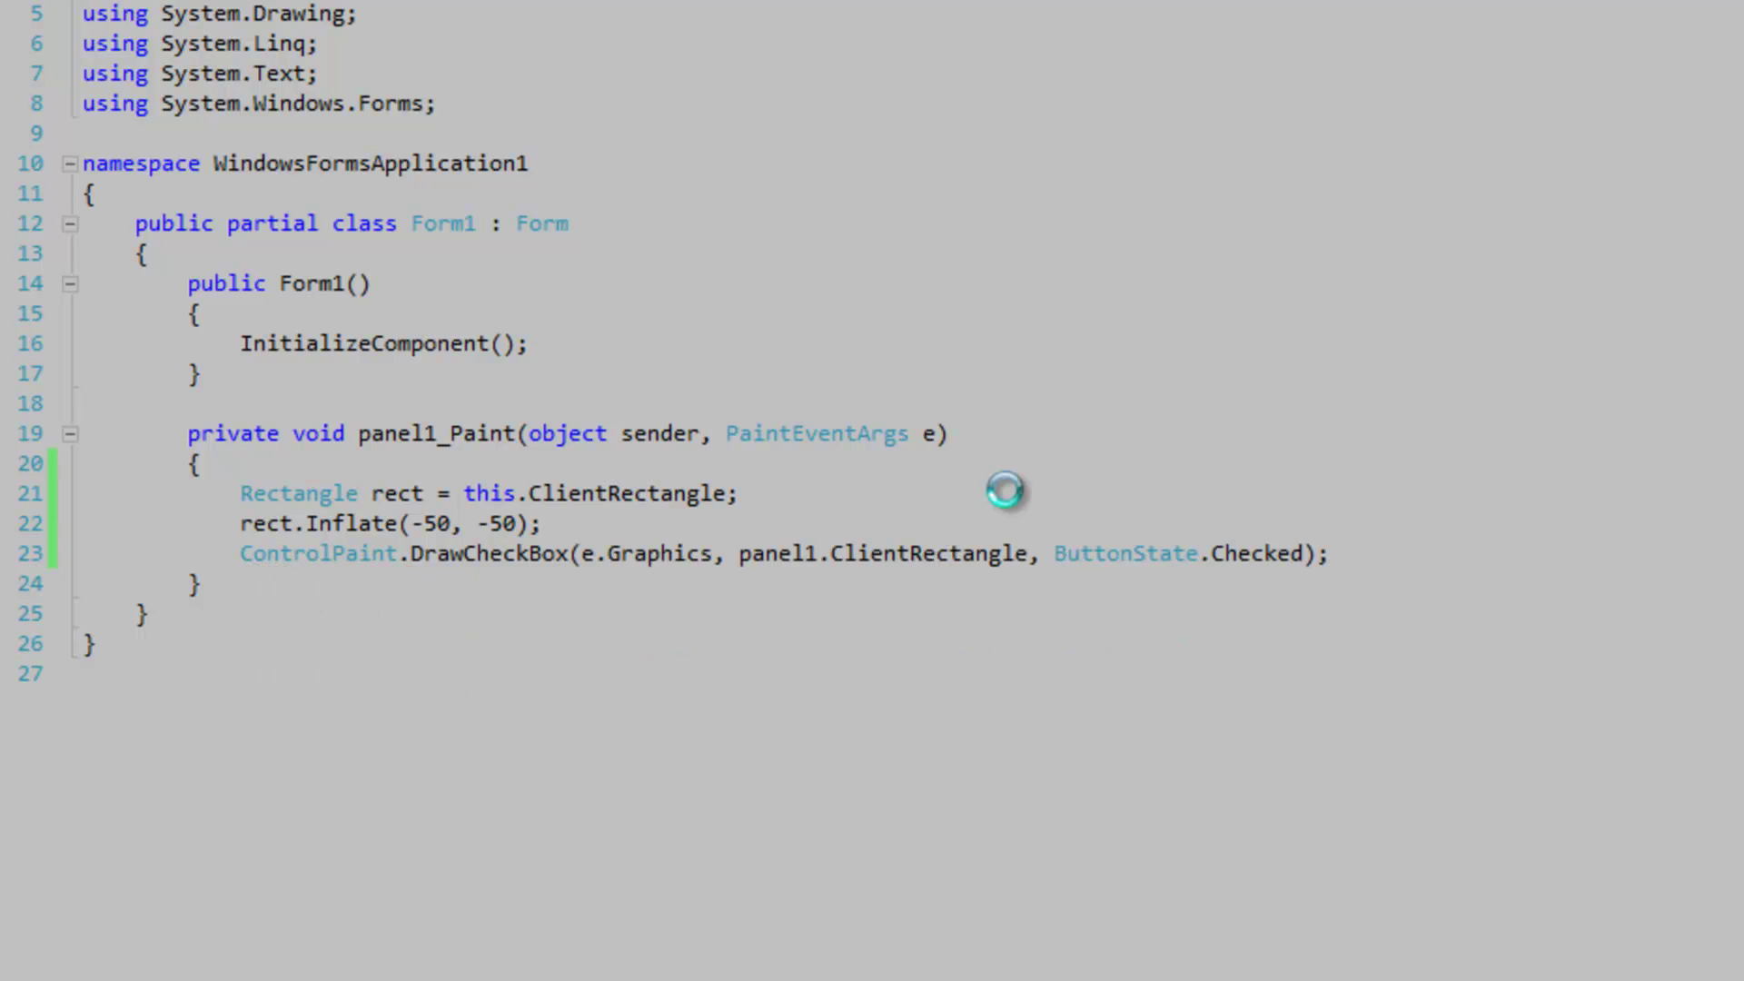